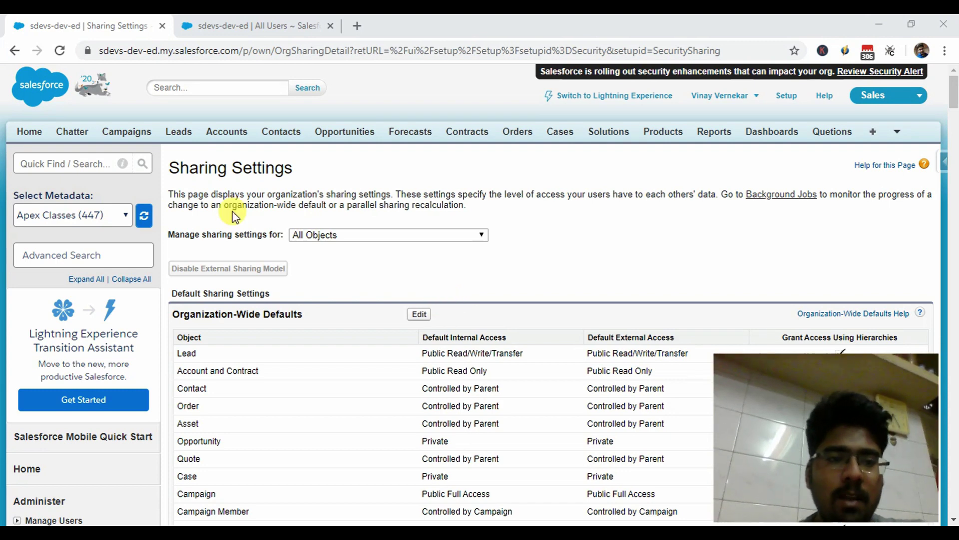
Scroll through the Organization-Wide Defaults, then bring up the All Users list showing User 1 and User 2.
scroll(234, 216, "down", 1)
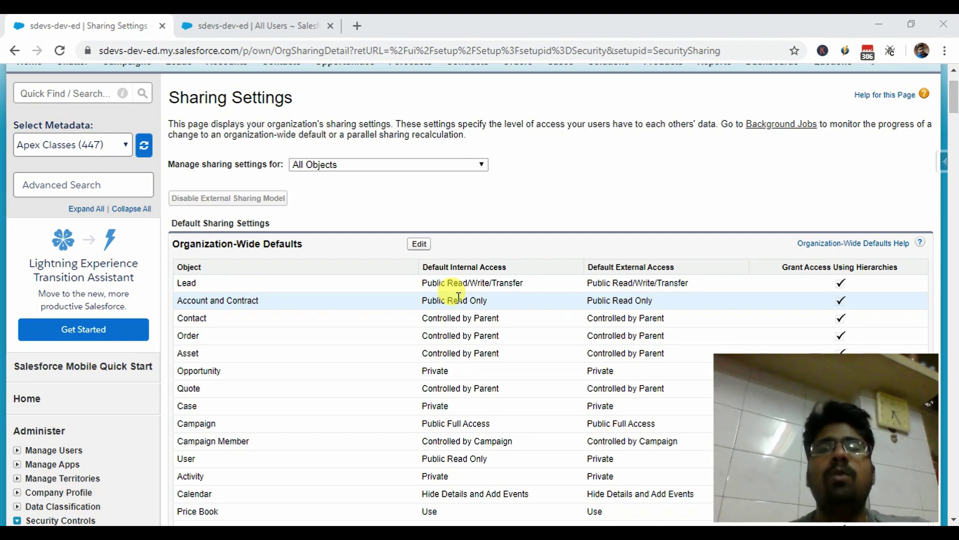
scroll(458, 296, "up", 2)
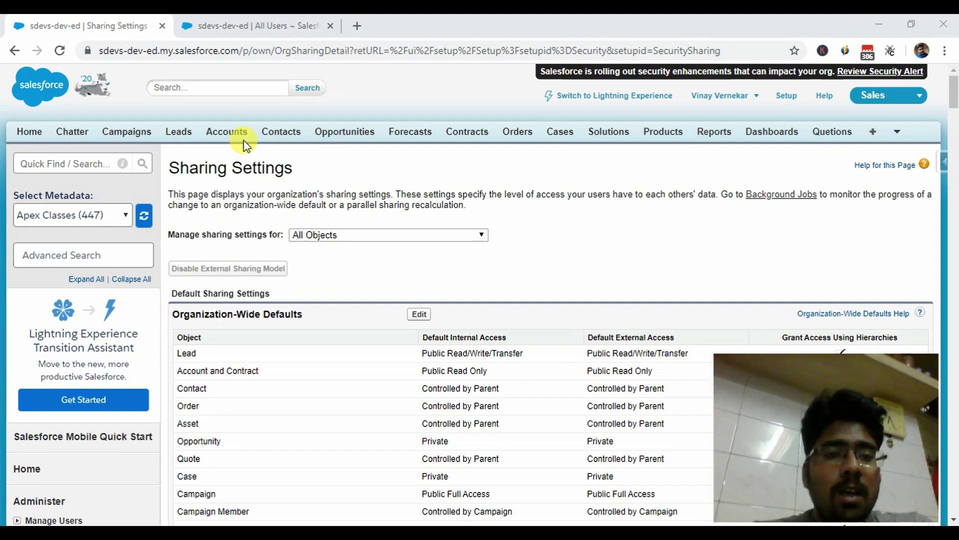
key("ctrl+Tab")
scroll(407, 197, "down", 2)
scroll(420, 230, "down", 1)
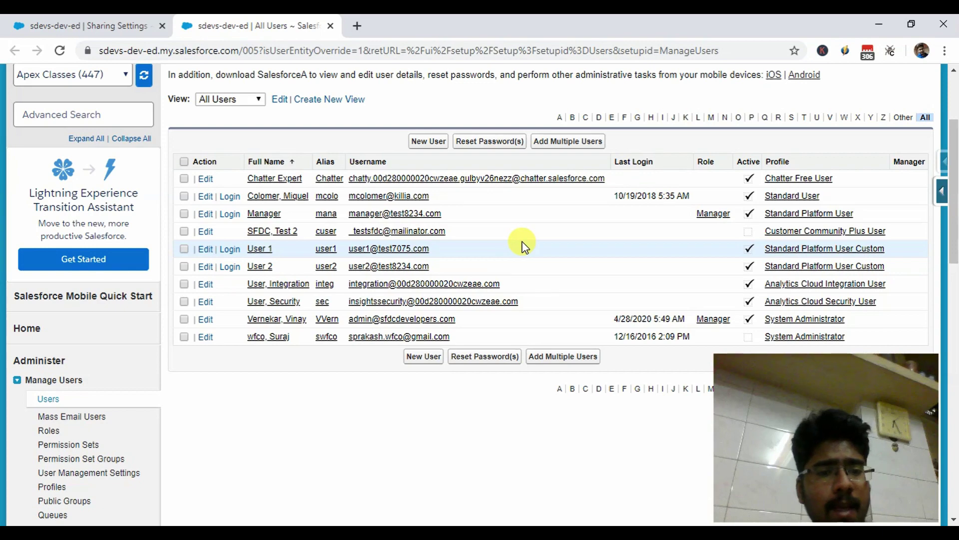
Log in as User 1 from their row in the All Users list.
scroll(544, 194, "up", 3)
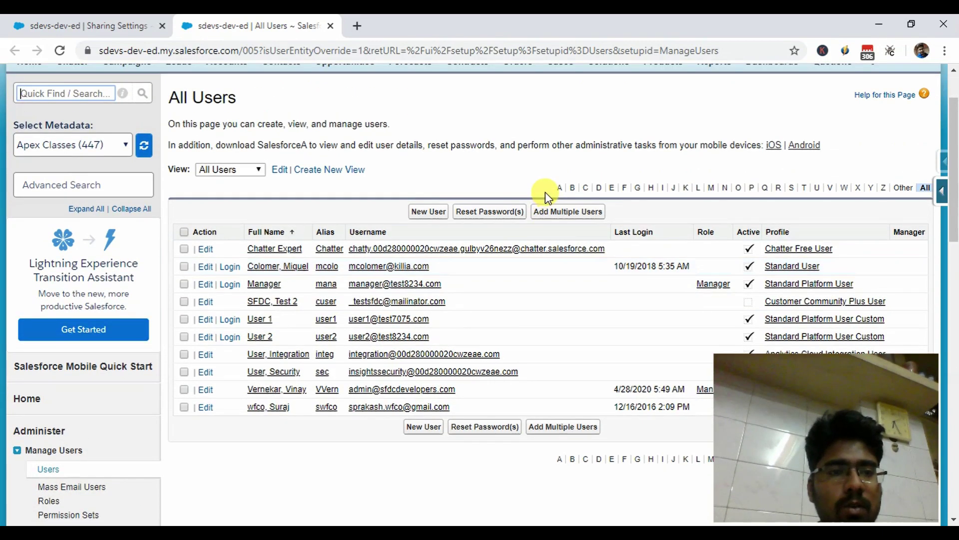
scroll(547, 188, "down", 1)
scroll(555, 185, "up", 2)
scroll(555, 185, "down", 3)
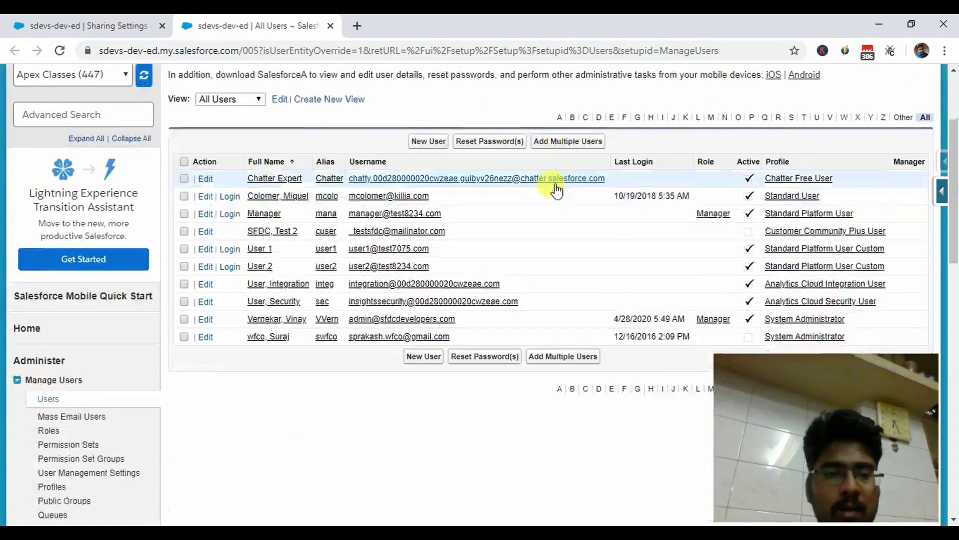
left_click(225, 250)
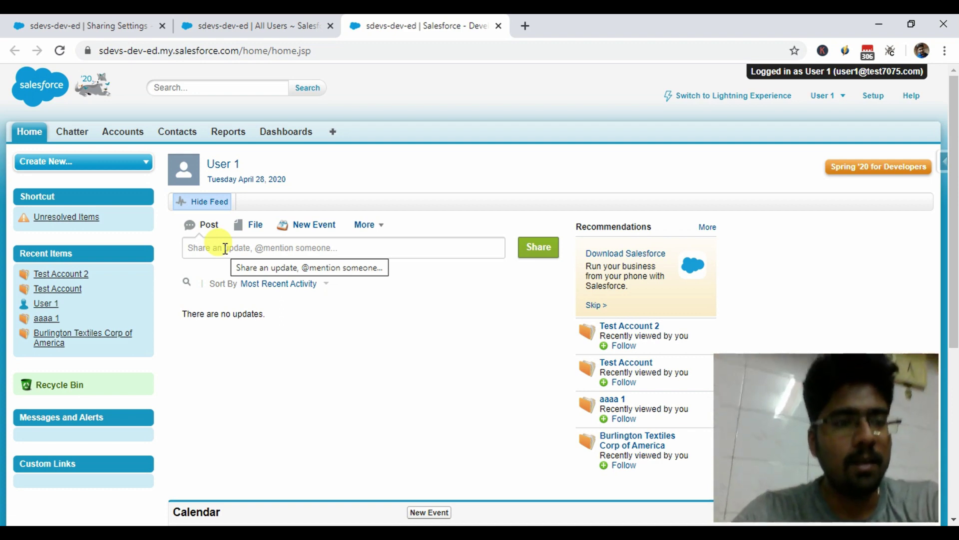
Show the All Accounts list view on the Accounts tab.
left_click_drag(831, 71, 805, 71)
left_click(140, 143)
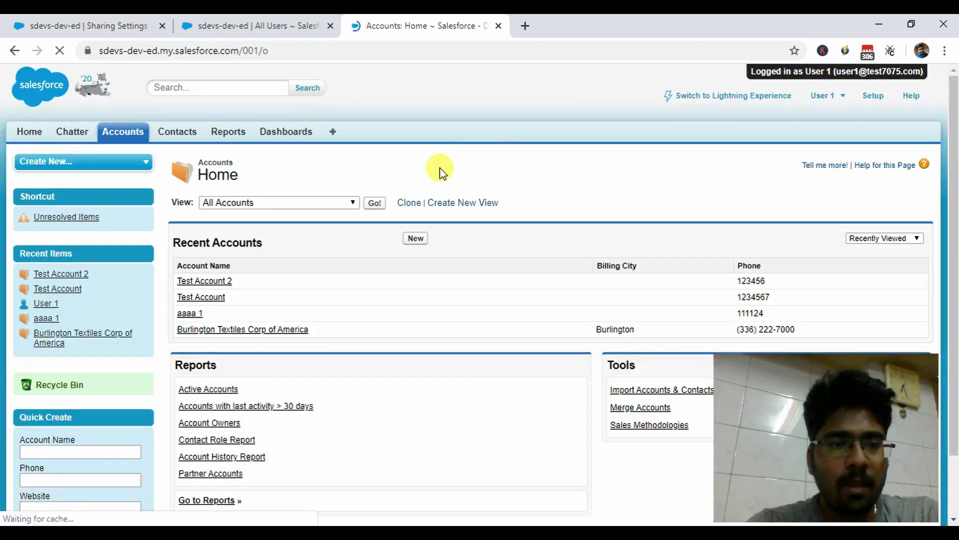
left_click(372, 203)
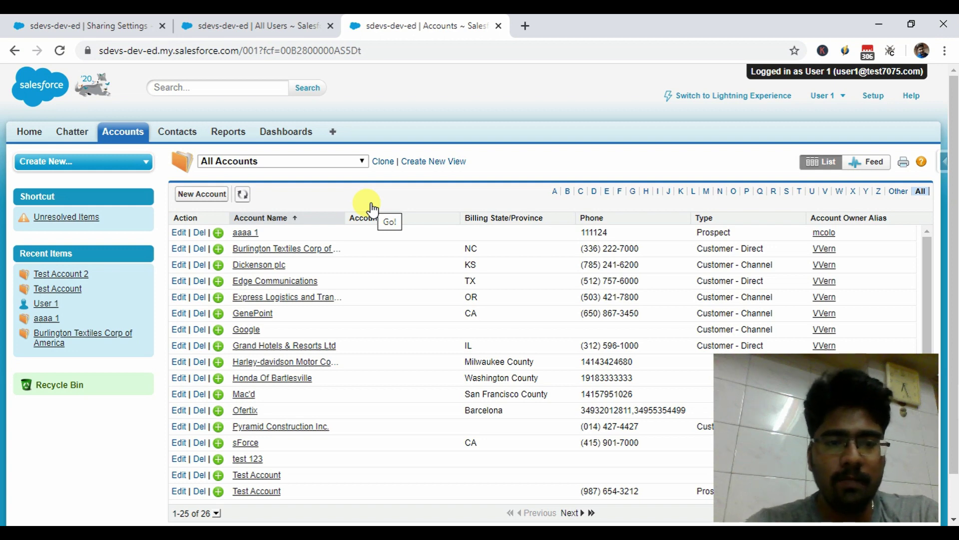
Check Test Account's Record Security shows it unlocked with no password, then open its Edit form.
scroll(849, 250, "down", 3)
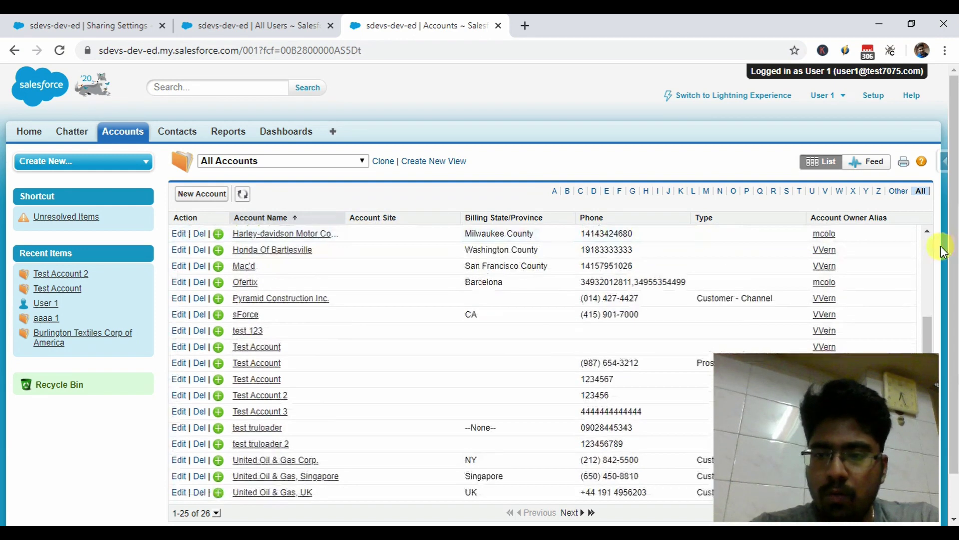
scroll(942, 251, "down", 1)
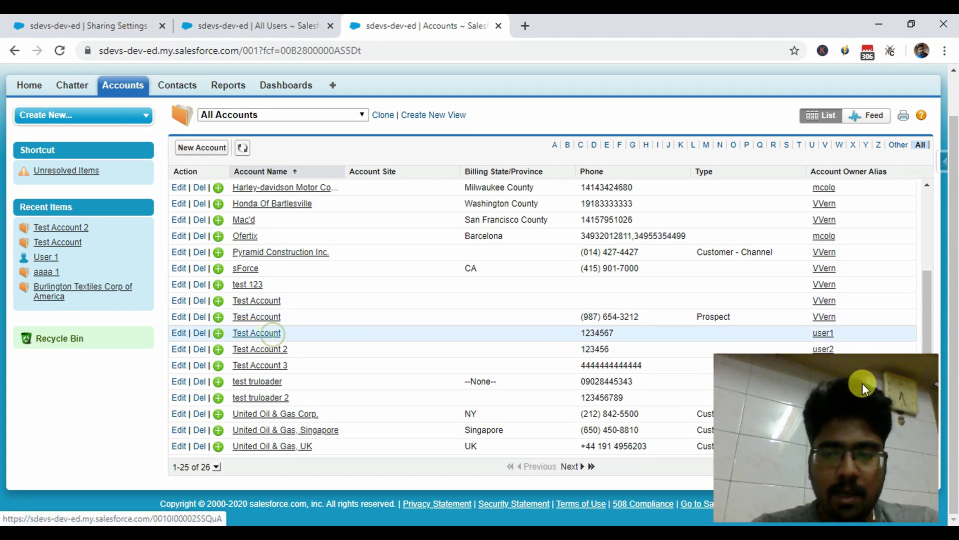
scroll(846, 172, "up", 1)
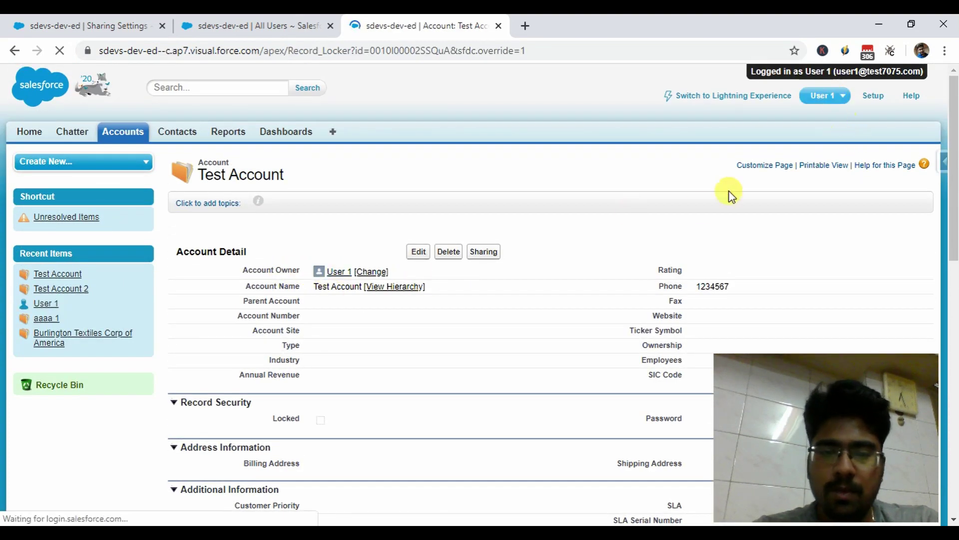
mouse_move(670, 220)
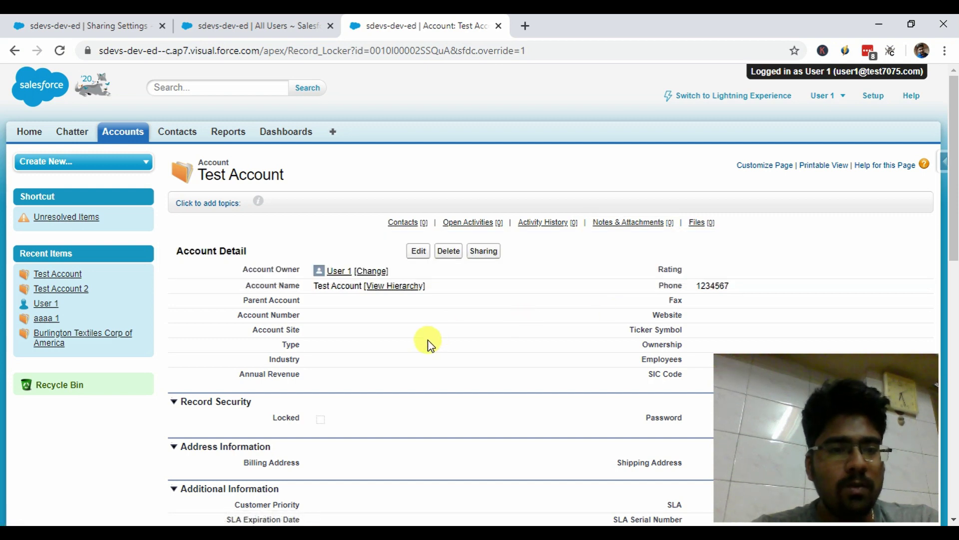
scroll(428, 344, "down", 3)
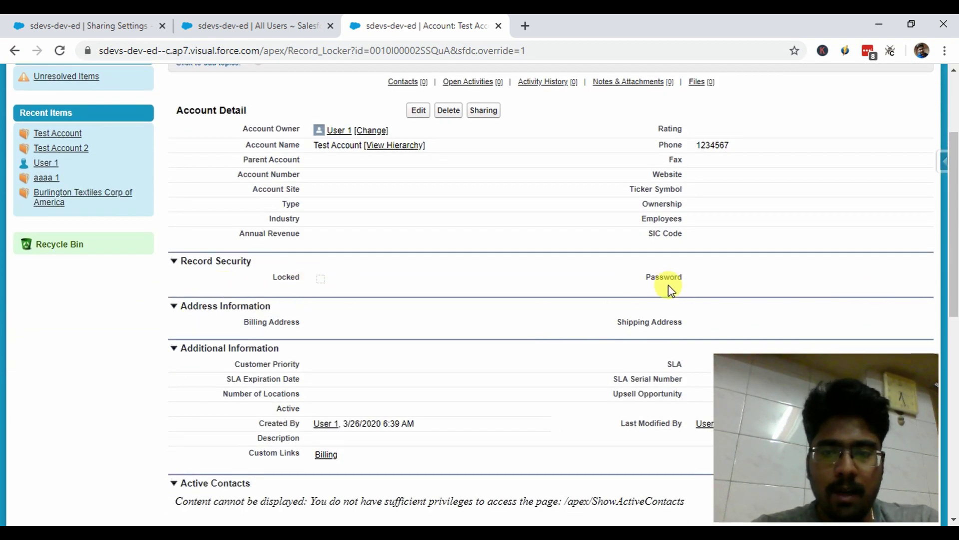
scroll(518, 285, "up", 2)
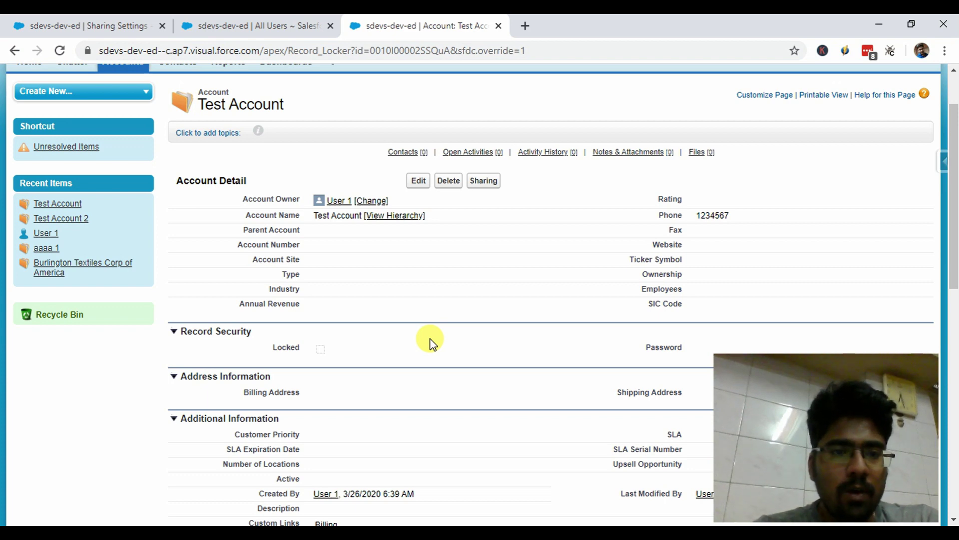
left_click(419, 181)
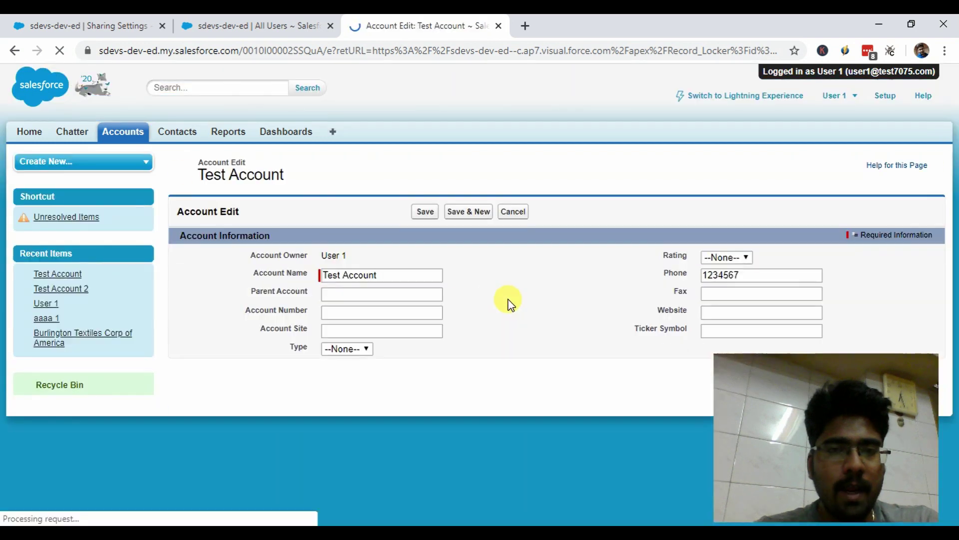
Tick Locked, enter a record password, save Test Account, and return to Accounts Home.
scroll(415, 297, "down", 4)
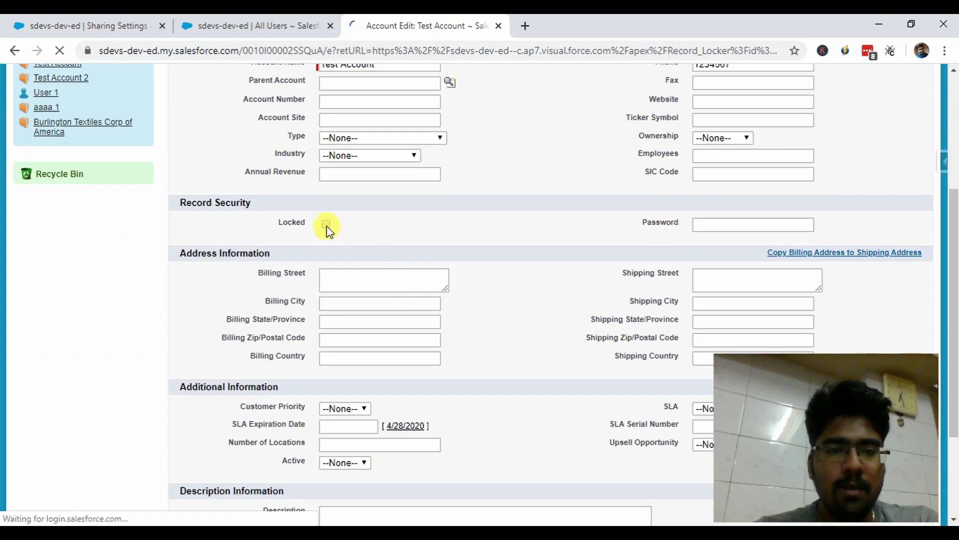
left_click(716, 225)
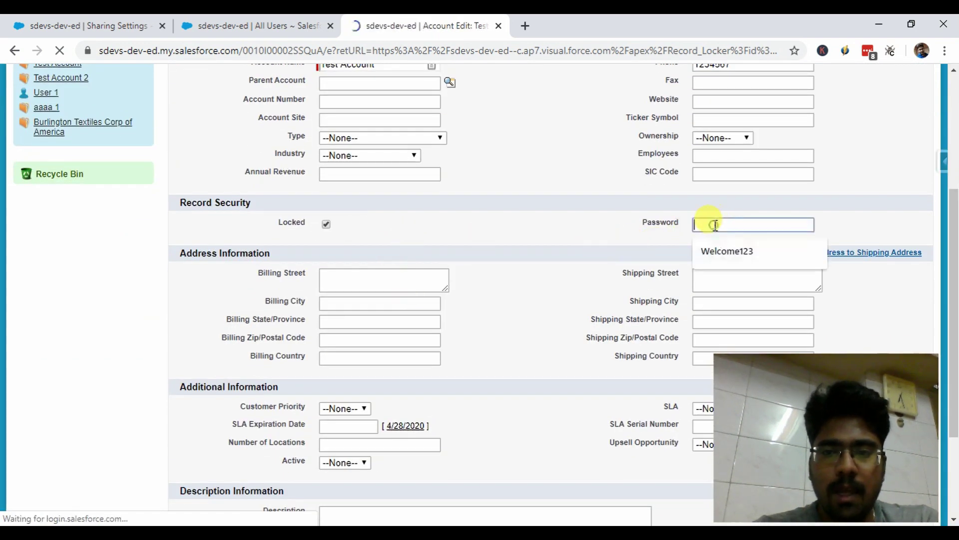
left_click(719, 247)
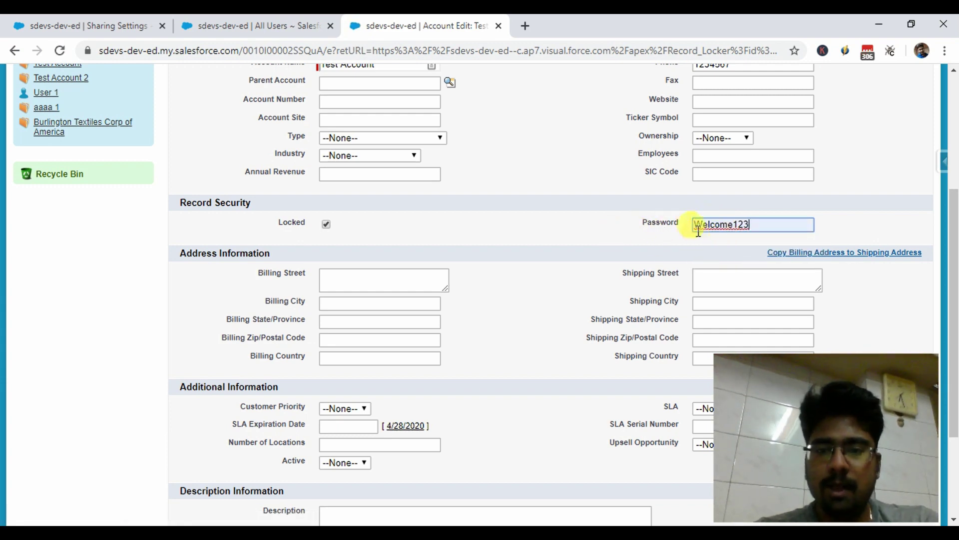
scroll(453, 241, "up", 2)
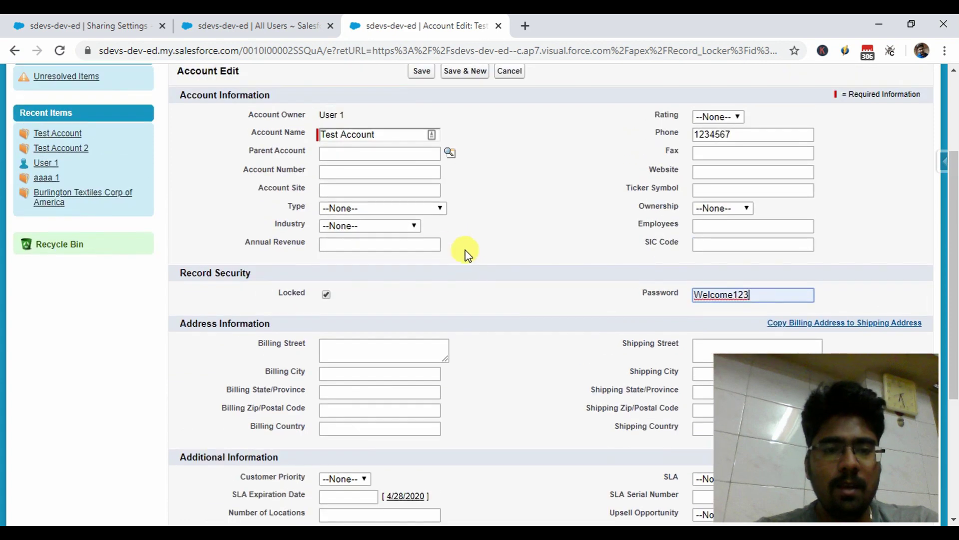
scroll(479, 286, "up", 1)
scroll(565, 287, "down", 1)
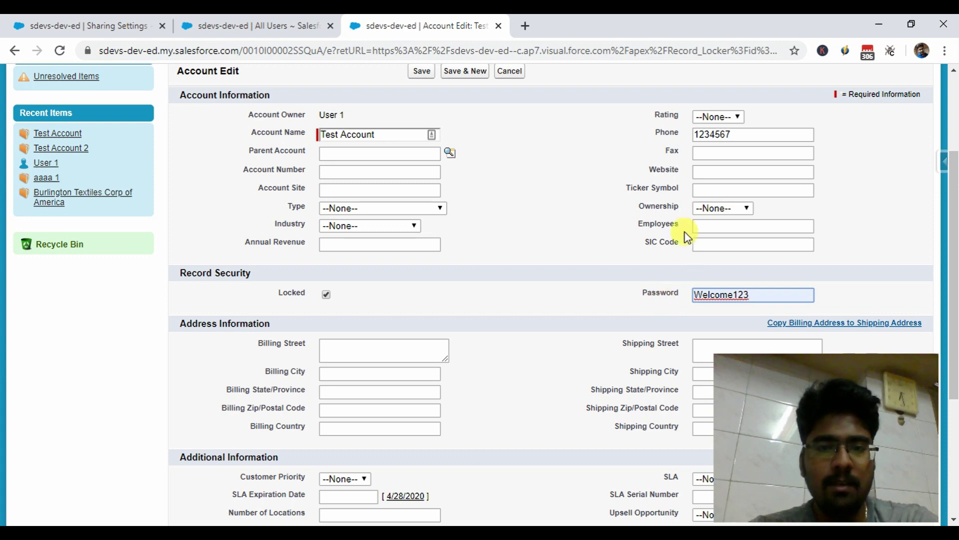
scroll(725, 280, "up", 2)
scroll(465, 200, "down", 1)
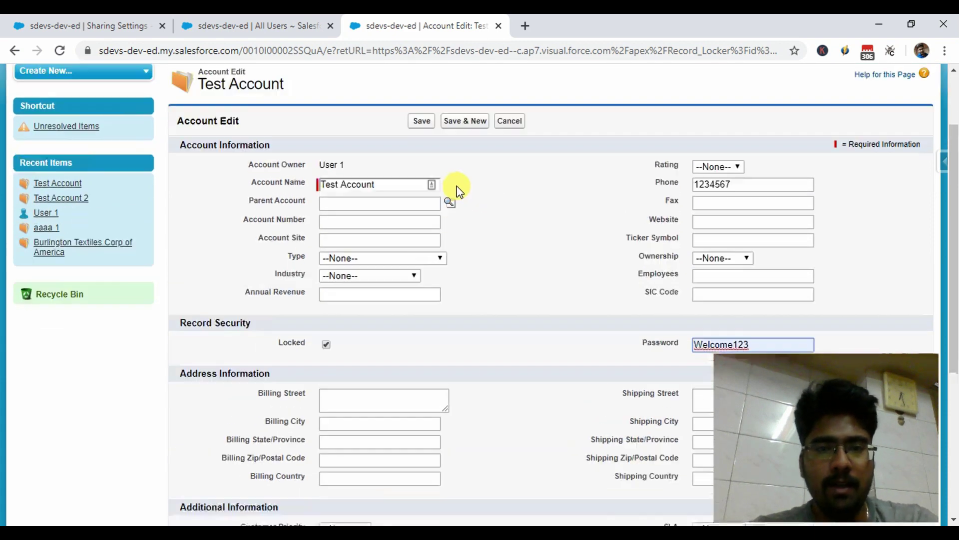
scroll(456, 190, "up", 1)
left_click(422, 142)
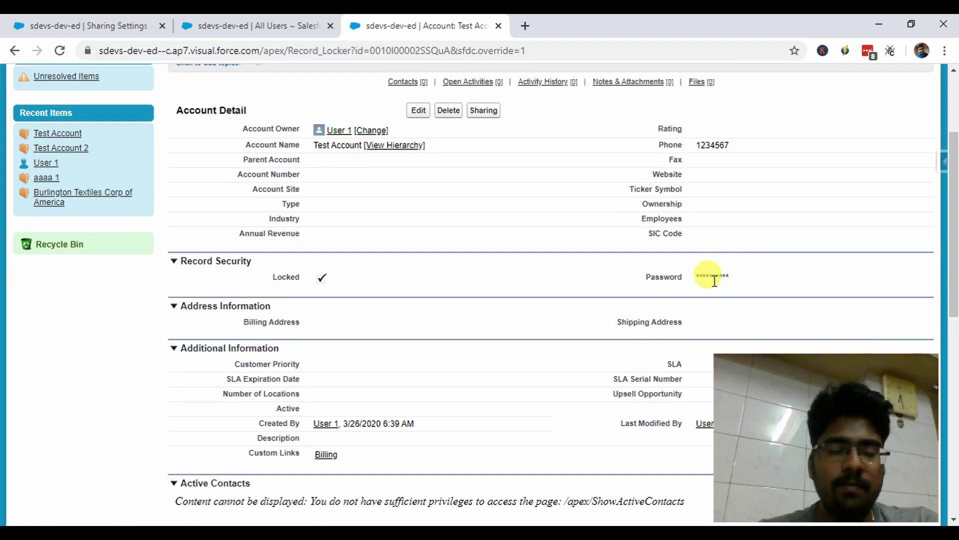
scroll(715, 280, "up", 3)
left_click(205, 159)
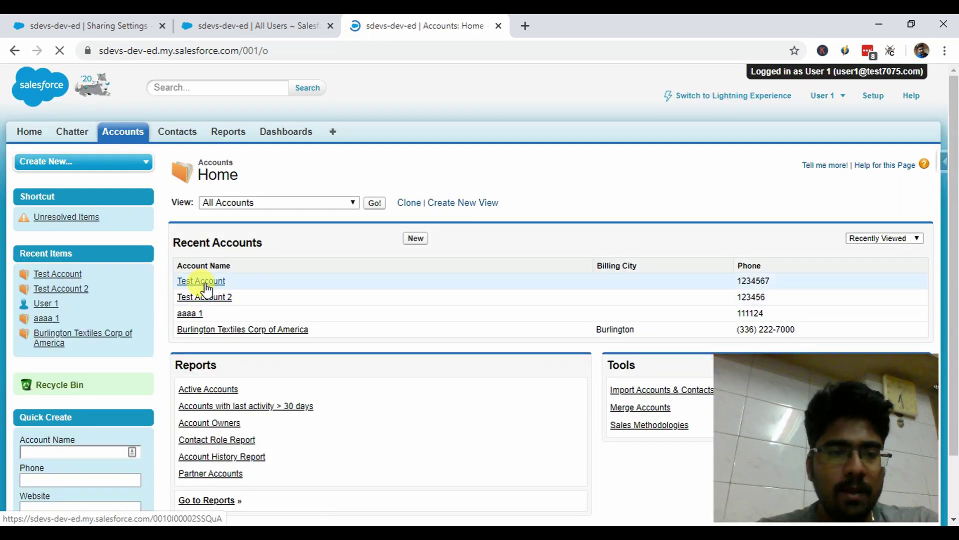
Confirm Test Account shows Locked with a masked password, then log out of User 1.
left_click(200, 281)
scroll(389, 289, "down", 2)
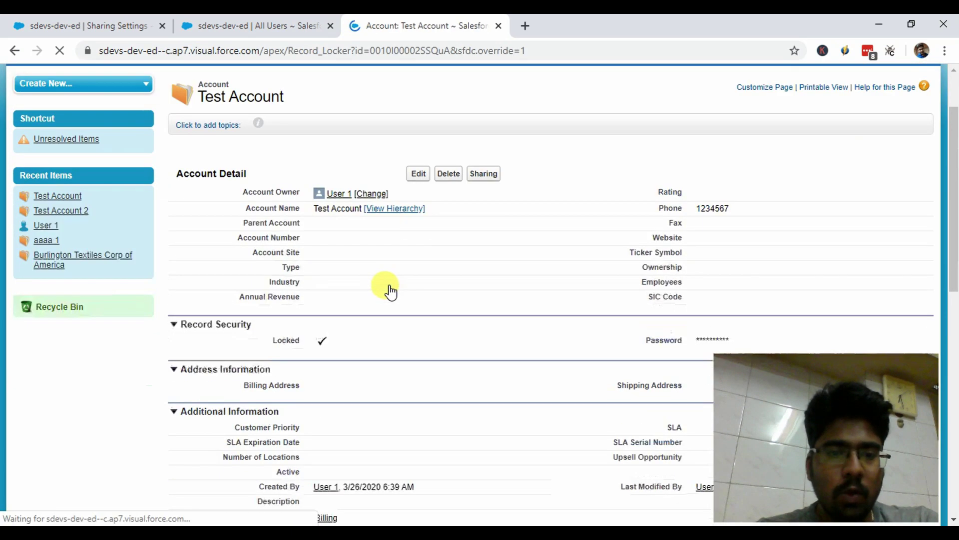
scroll(388, 289, "down", 3)
scroll(389, 289, "up", 3)
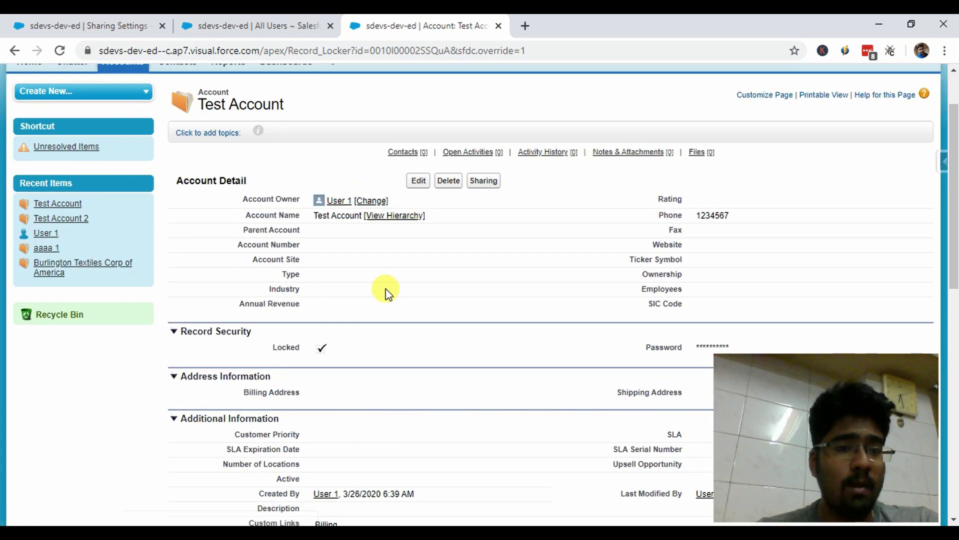
scroll(386, 294, "up", 1)
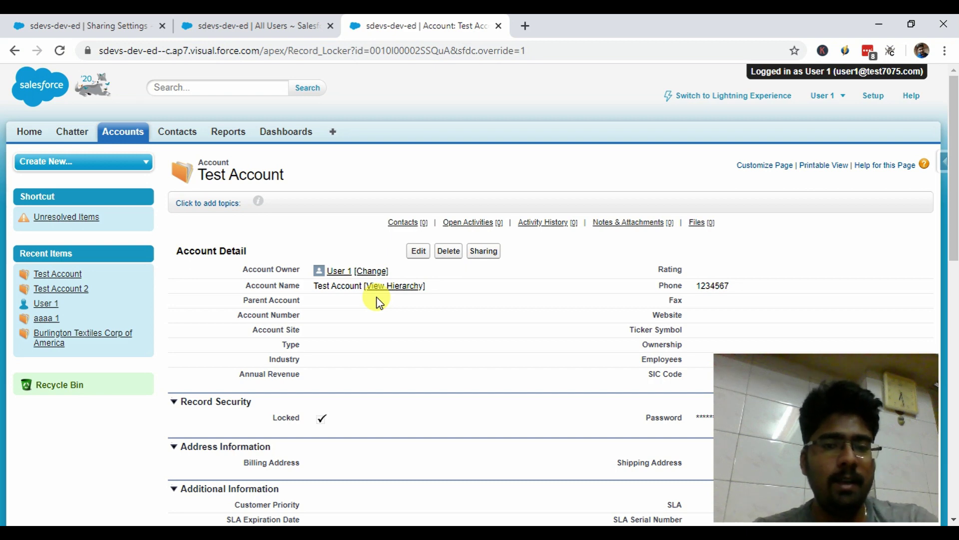
scroll(379, 301, "down", 2)
scroll(379, 301, "up", 2)
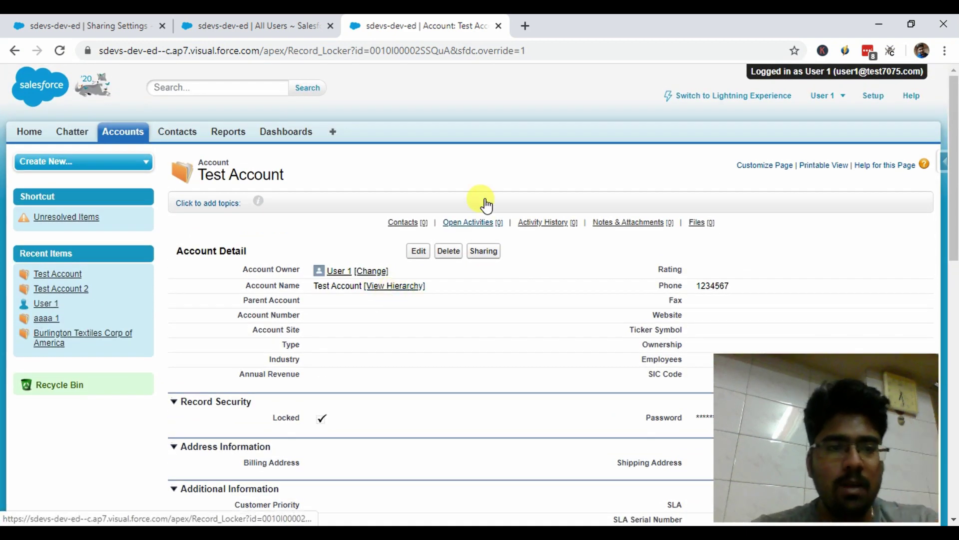
left_click(806, 97)
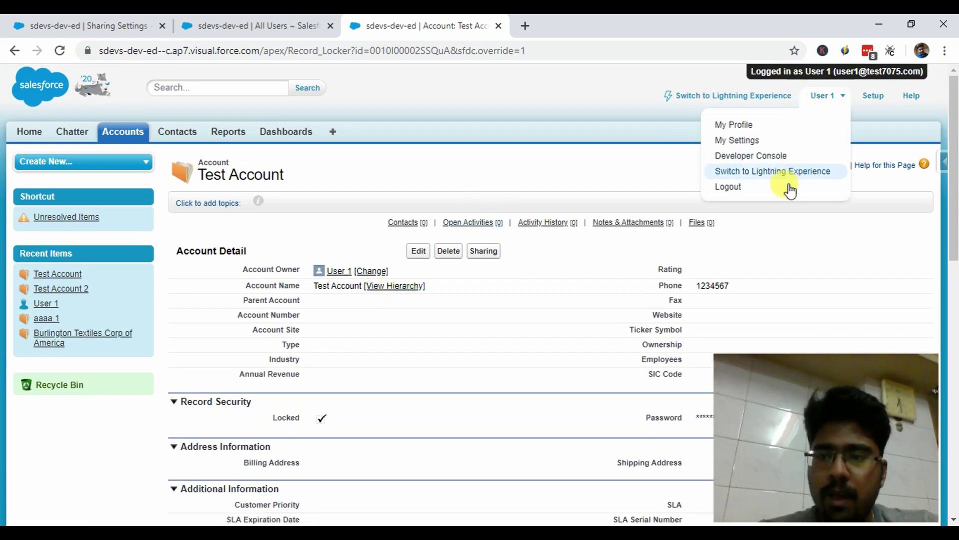
left_click(741, 187)
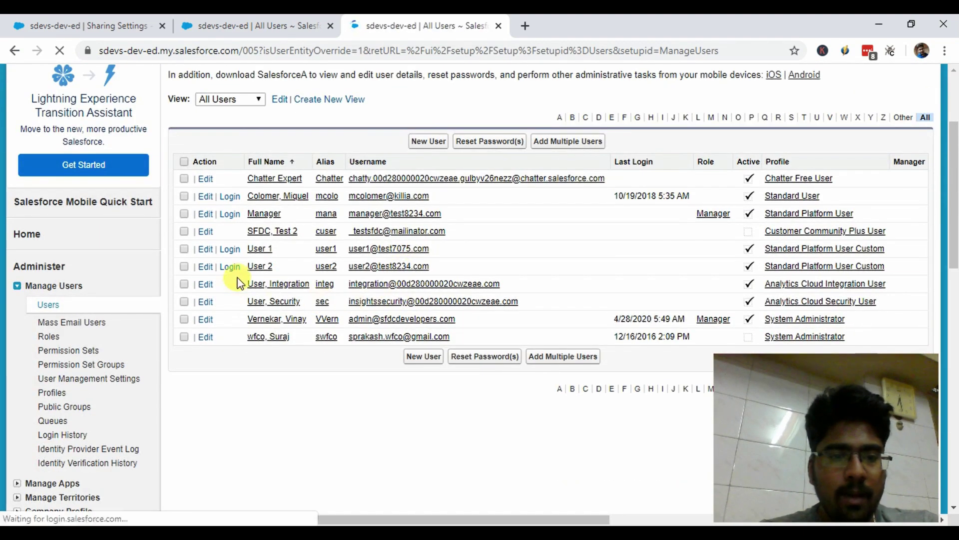
As User 2, open Test Account and try unlocking it with a wrong password.
scroll(232, 280, "down", 2)
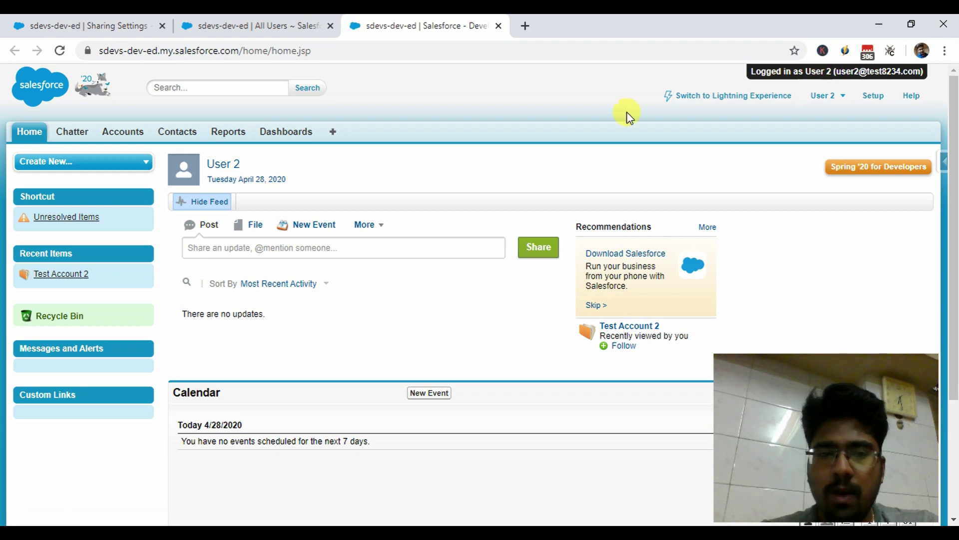
left_click(134, 132)
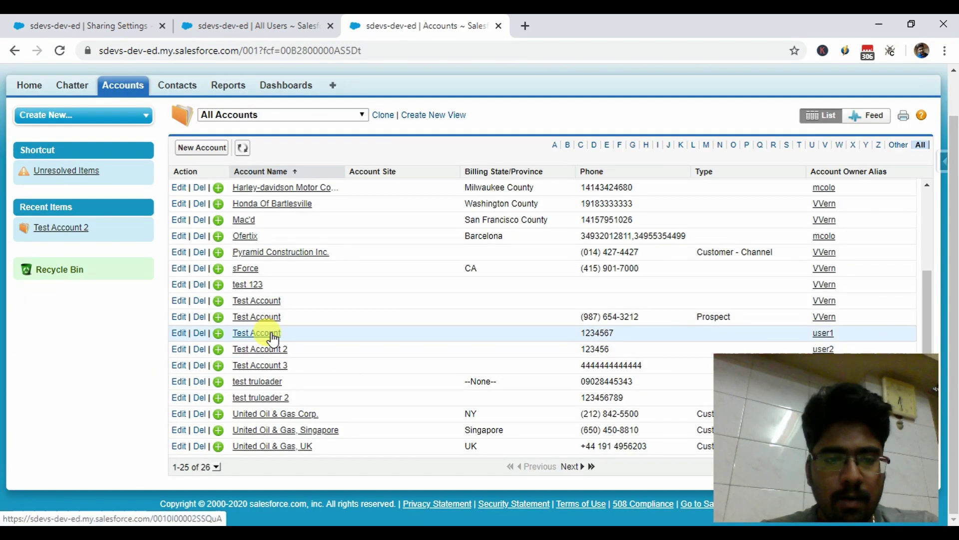
left_click(267, 334)
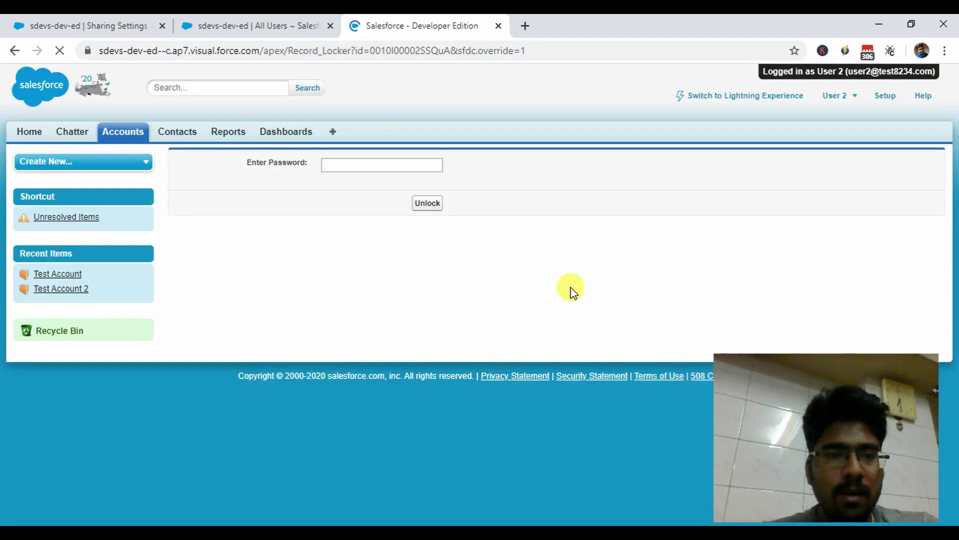
left_click(334, 162)
left_click(282, 184)
left_click(343, 165)
left_click(272, 179)
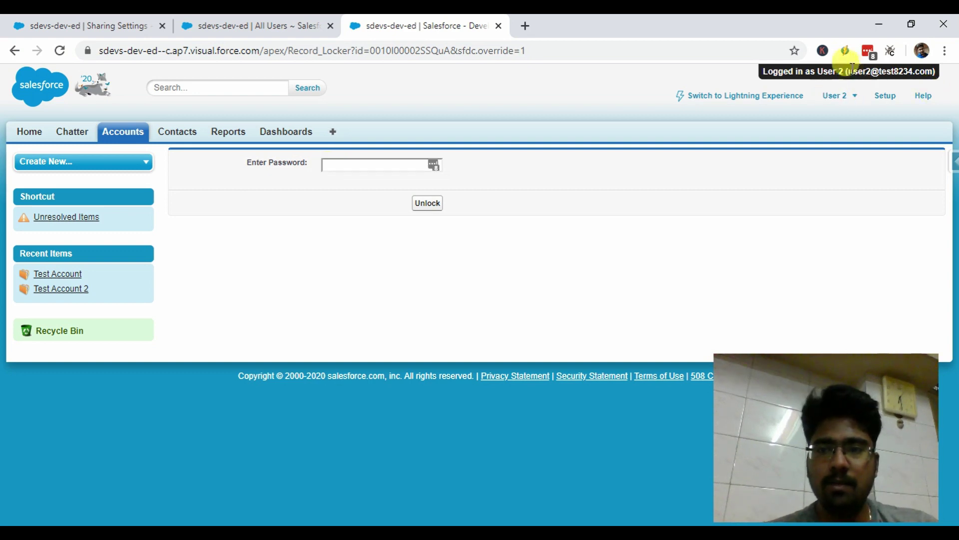
left_click(346, 162)
type("•••••••")
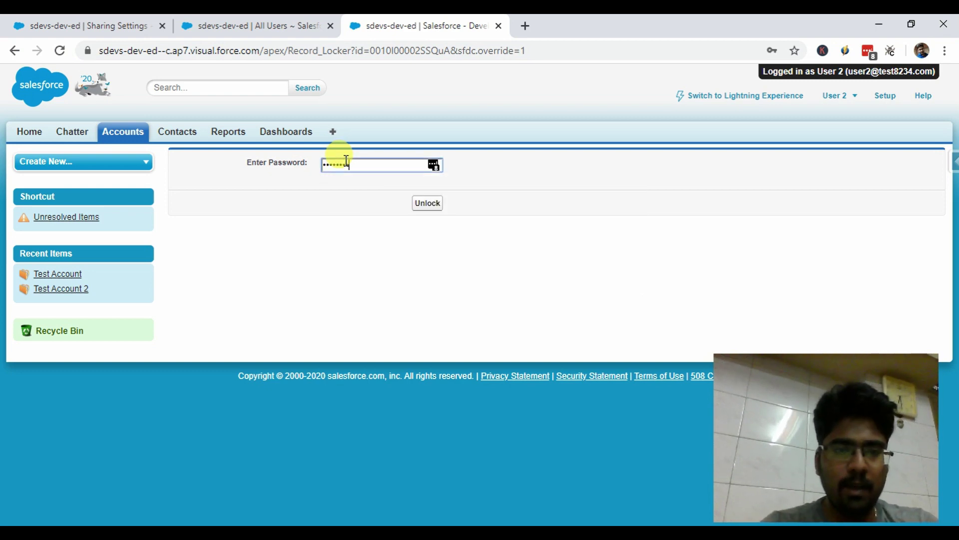
left_click(426, 212)
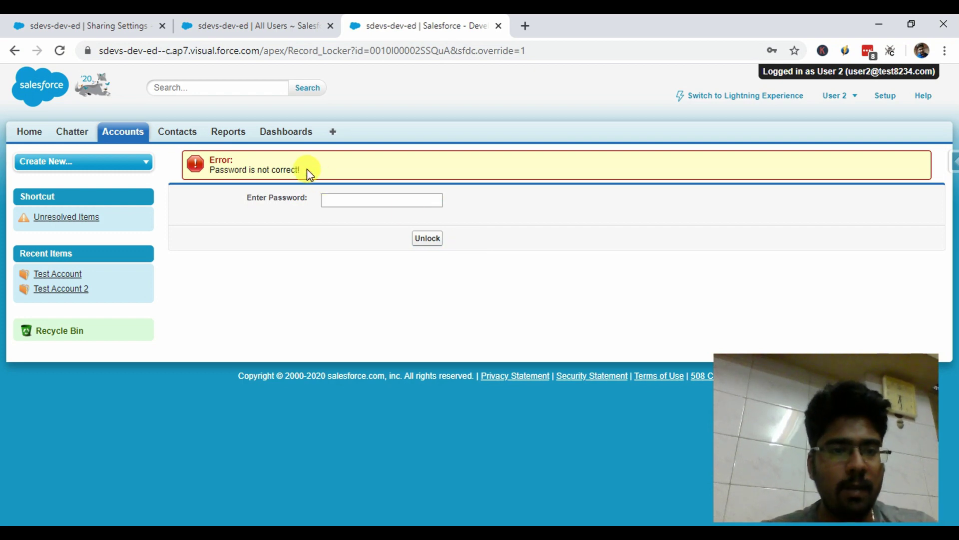
Unlock Test Account with the correct password, then return to Accounts Home.
left_click(350, 201)
type("•••")
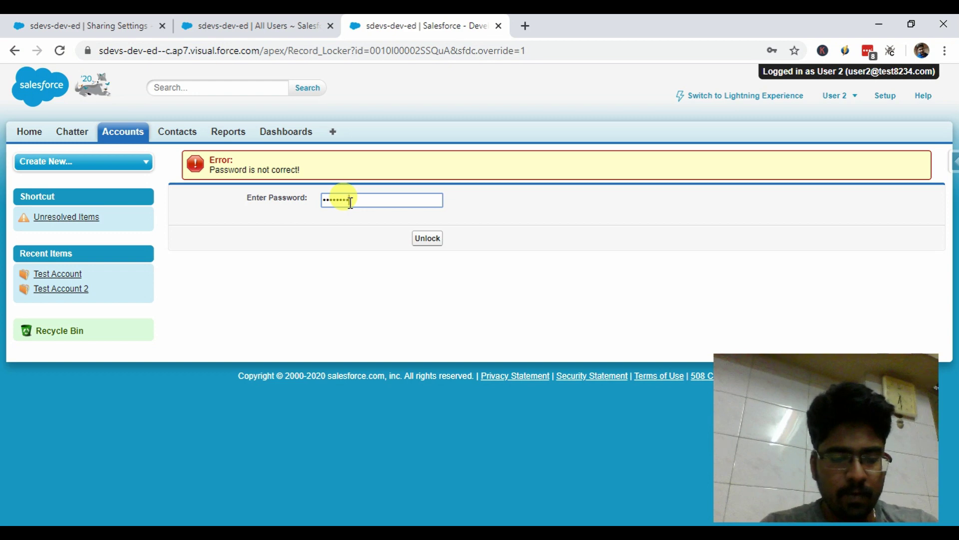
left_click(422, 239)
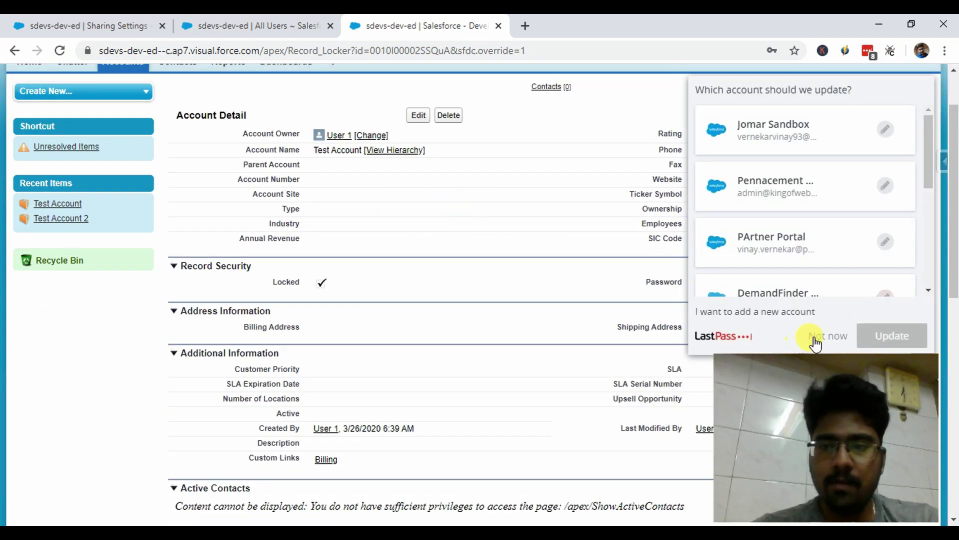
left_click(807, 330)
scroll(512, 265, "up", 2)
scroll(519, 267, "down", 3)
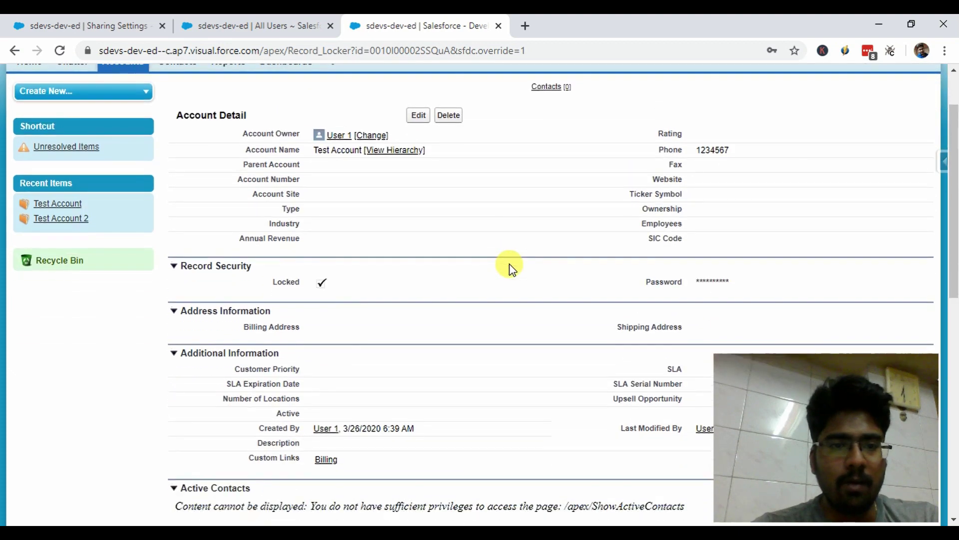
scroll(550, 265, "up", 3)
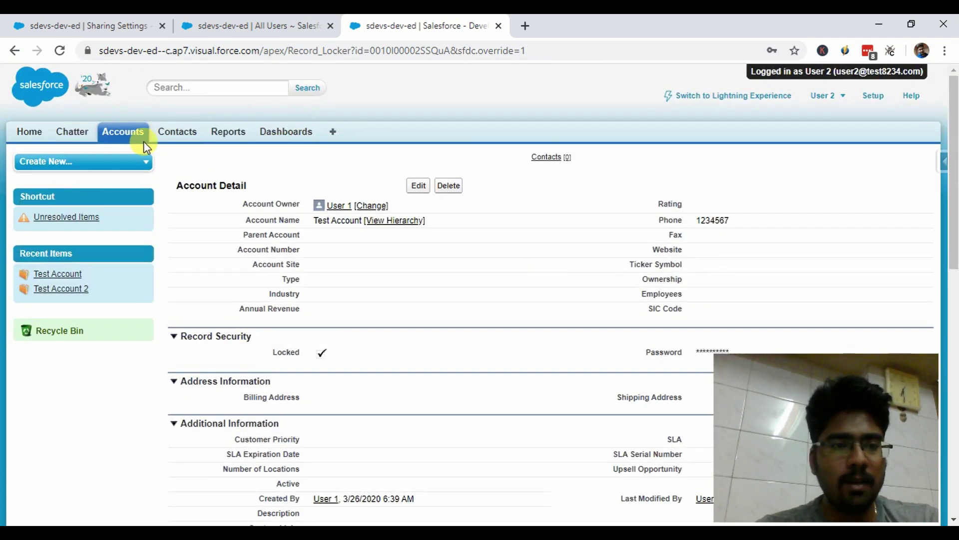
left_click(132, 133)
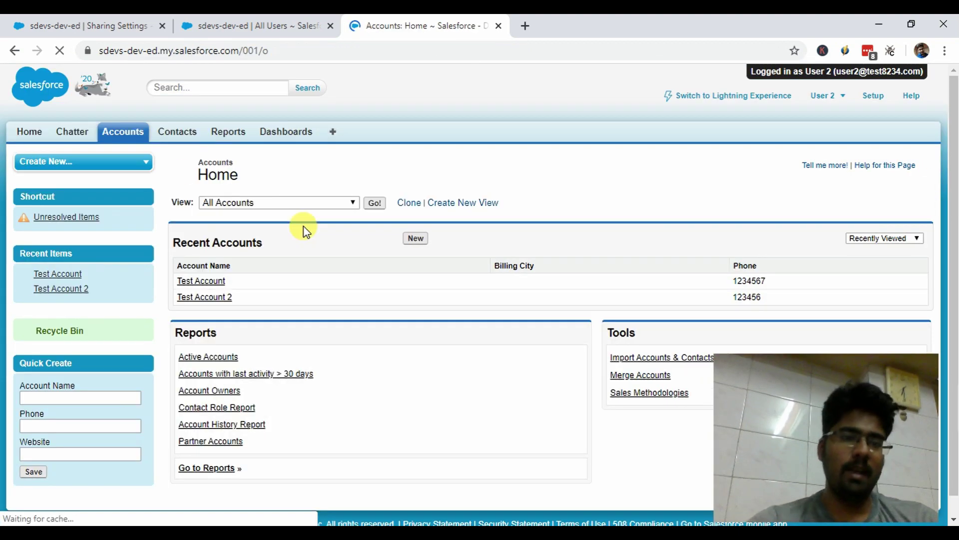
Confirm Test Account asks for its password again, then switch to Lightning's All Accounts list.
left_click(206, 281)
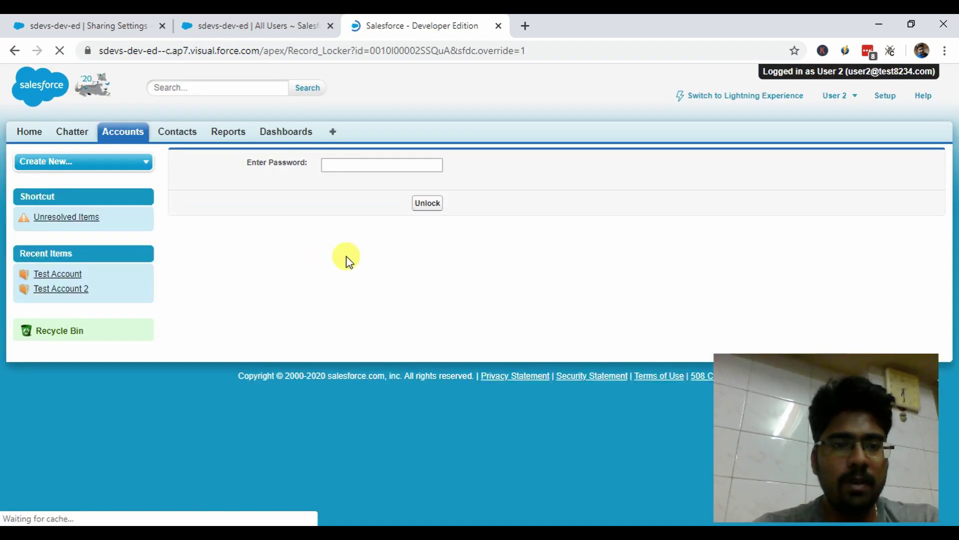
left_click(122, 132)
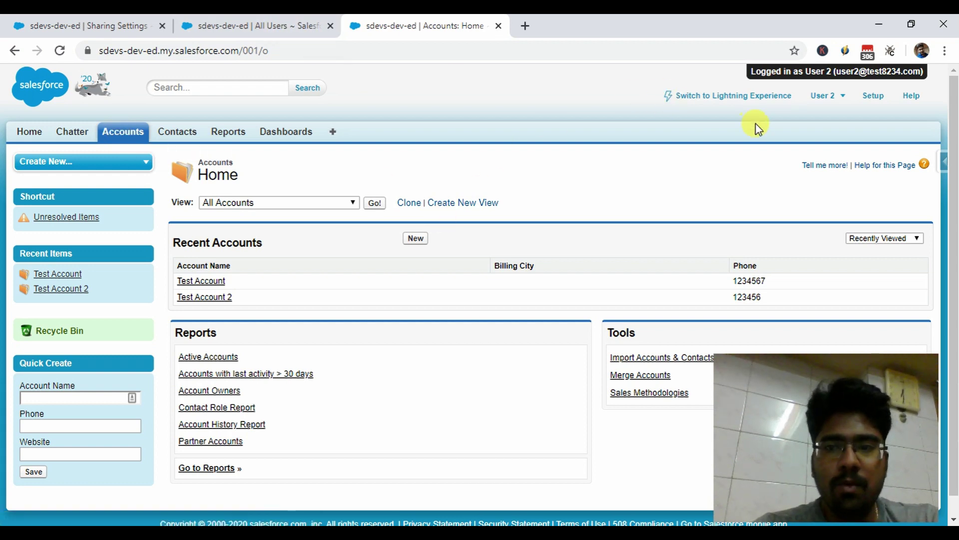
left_click(765, 96)
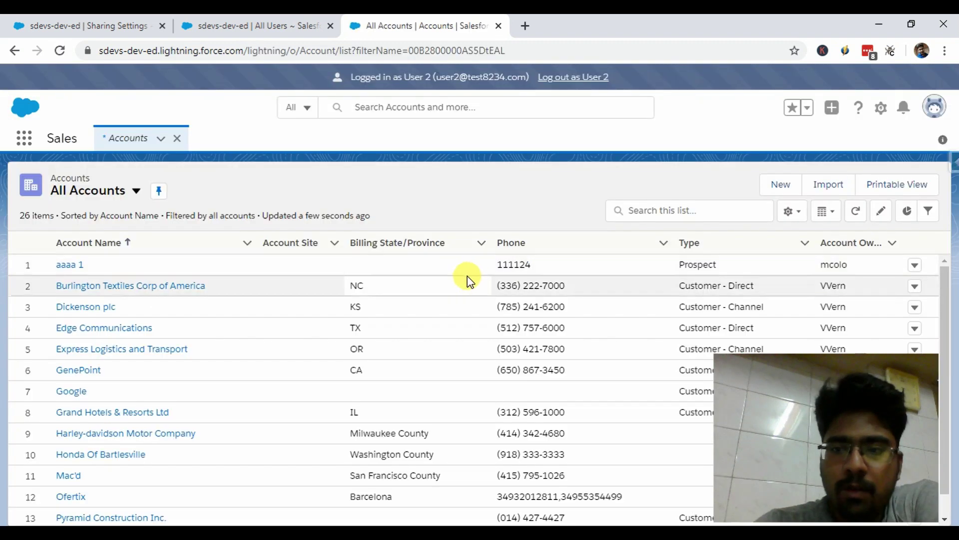
scroll(249, 293, "down", 1)
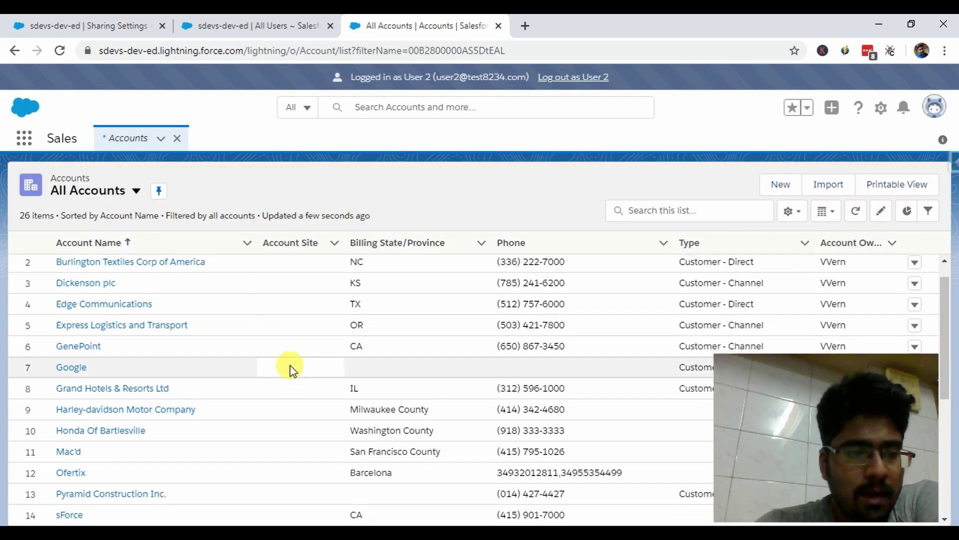
Open Test Account in Lightning, get rejected with a pasted password, then retry with another one.
scroll(246, 414, "down", 5)
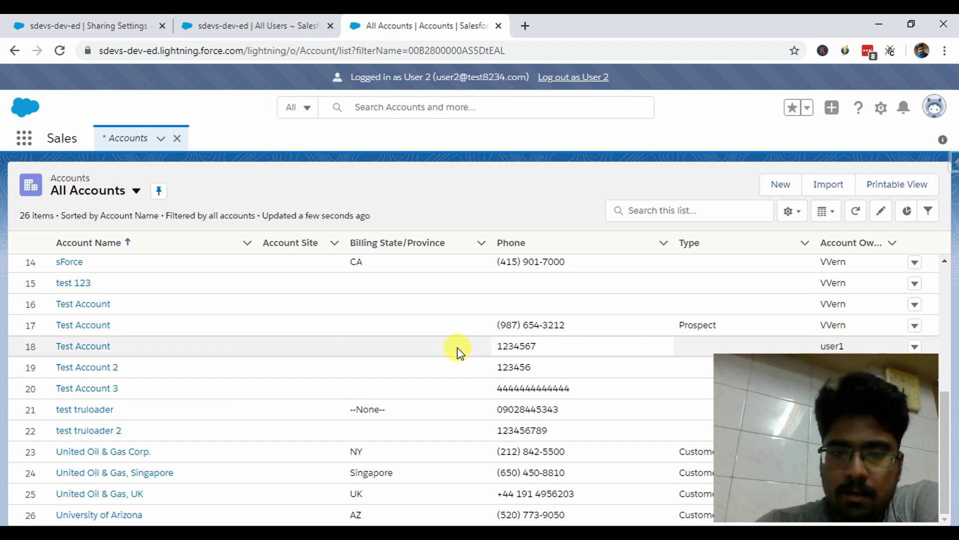
left_click(102, 346)
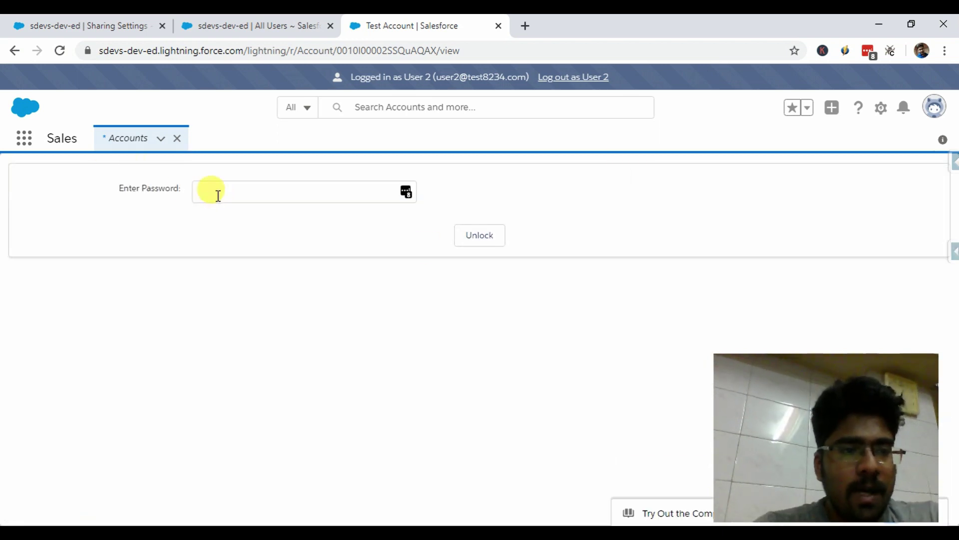
left_click(218, 195)
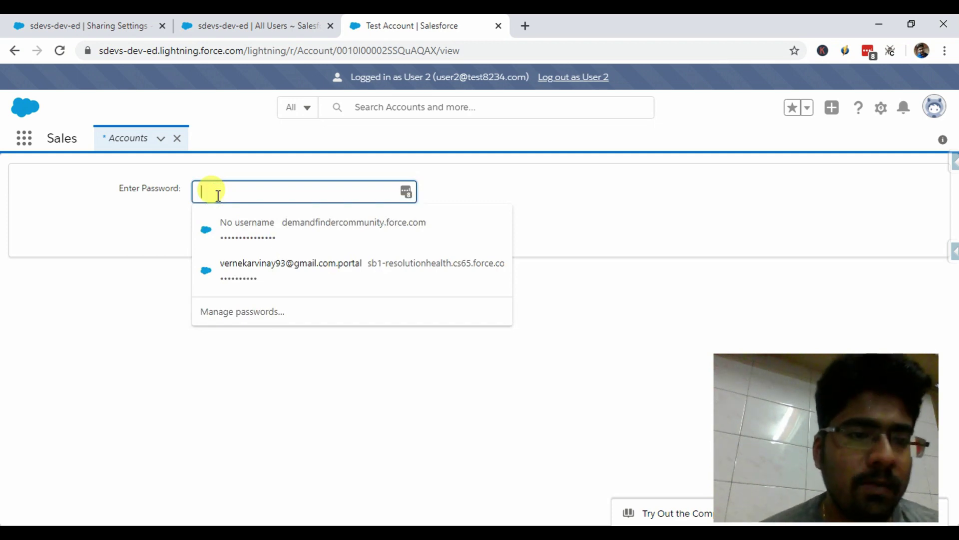
key("ctrl+v")
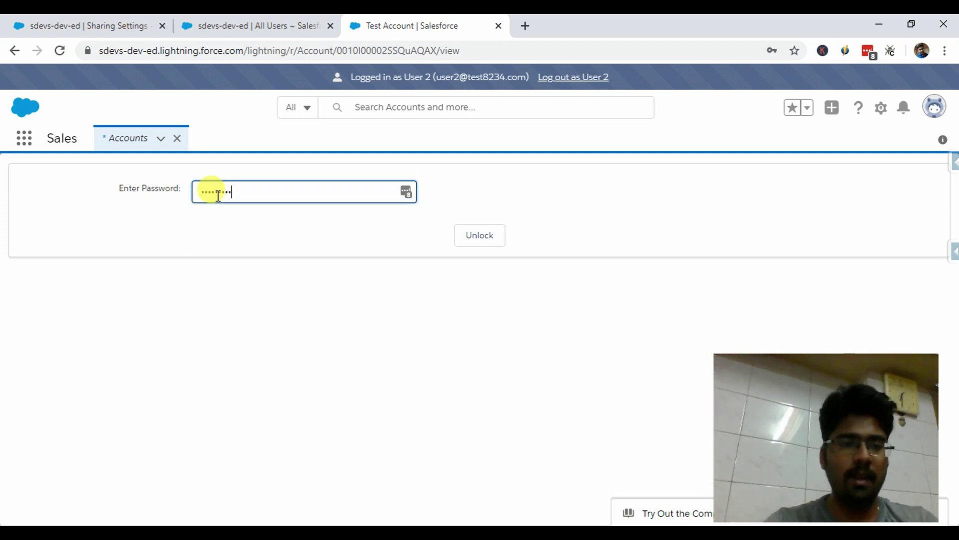
left_click(487, 236)
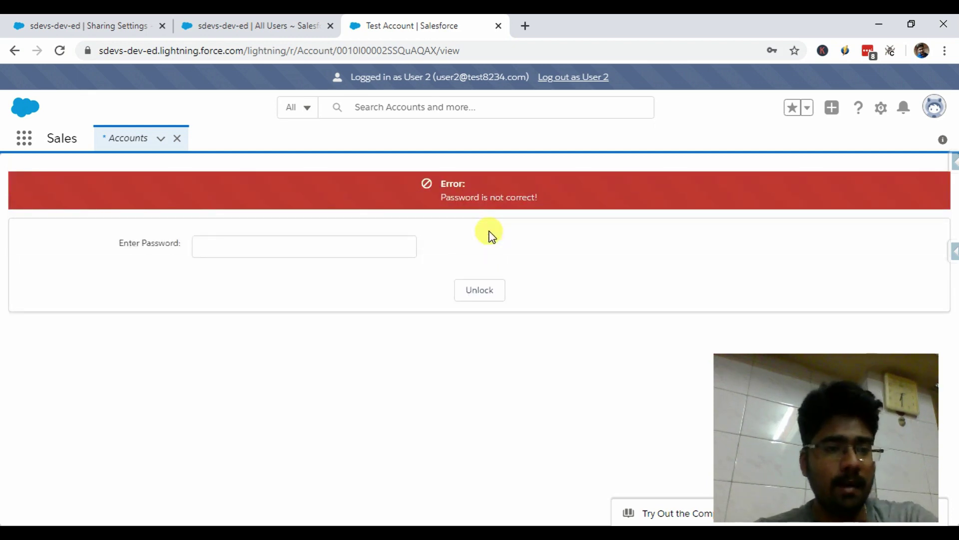
left_click(210, 248)
type("••")
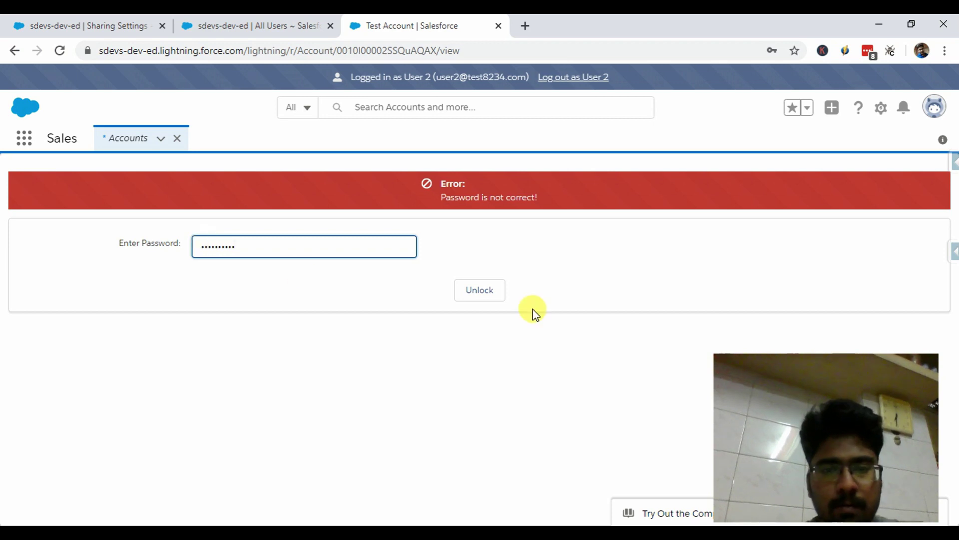
left_click(484, 296)
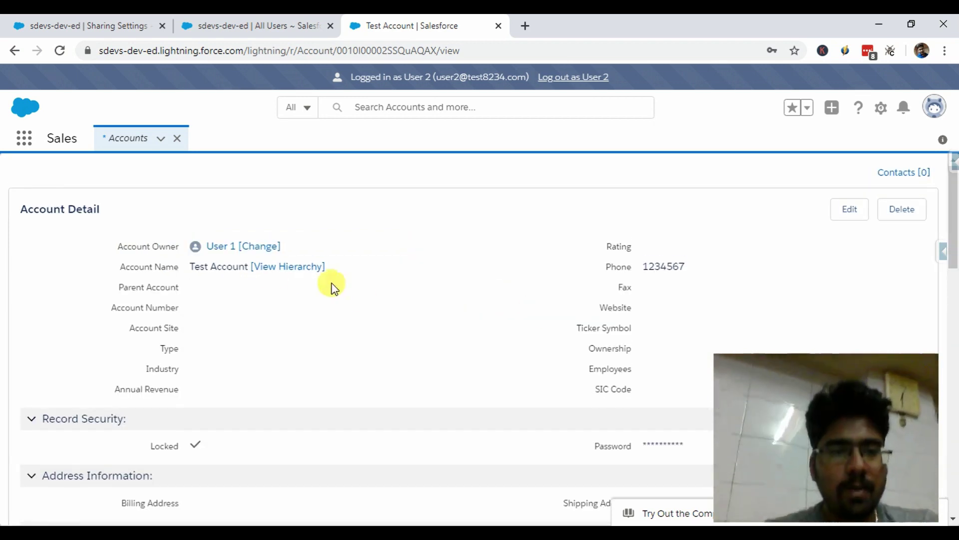
Try editing the locked Test Account and dismiss the insufficient-access error.
scroll(283, 280, "down", 1)
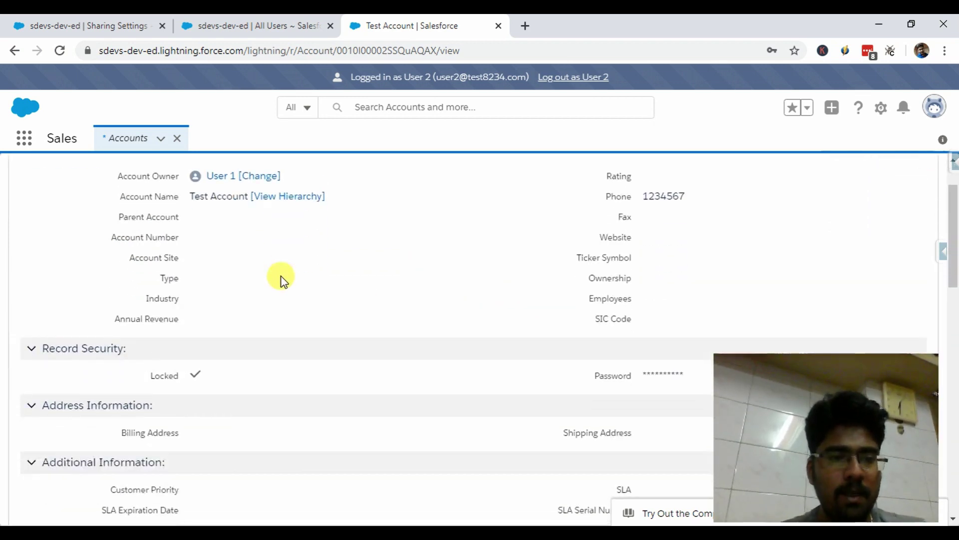
scroll(283, 280, "down", 10)
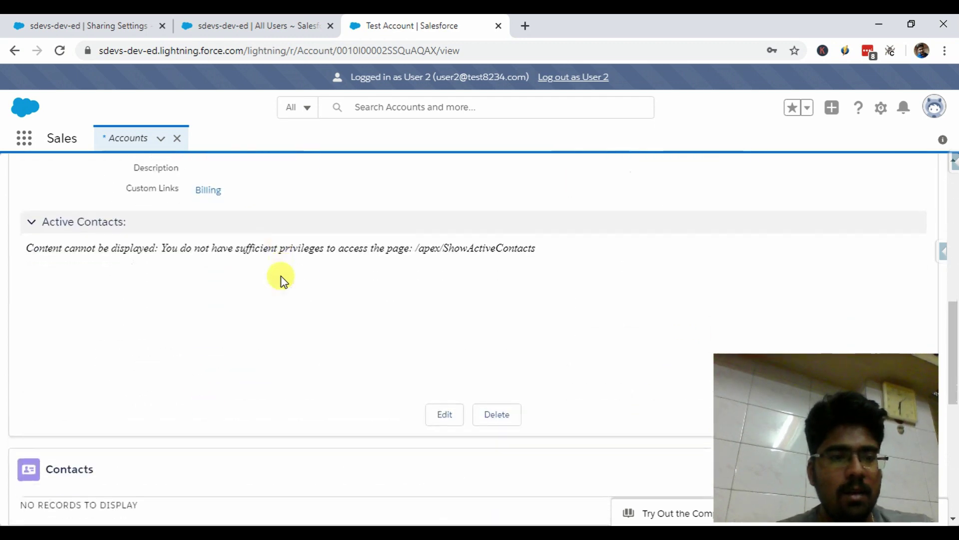
scroll(282, 280, "down", 2)
scroll(282, 280, "up", 8)
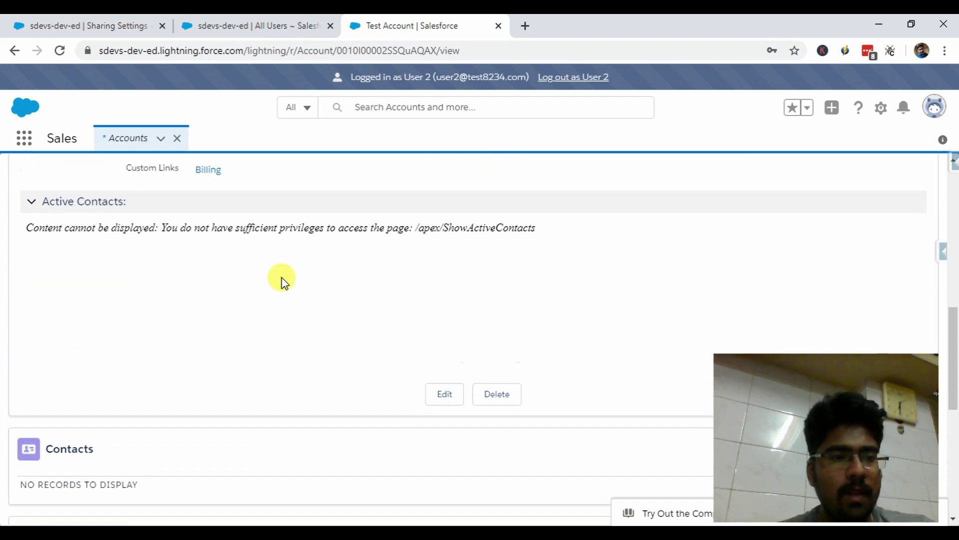
scroll(283, 281, "up", 5)
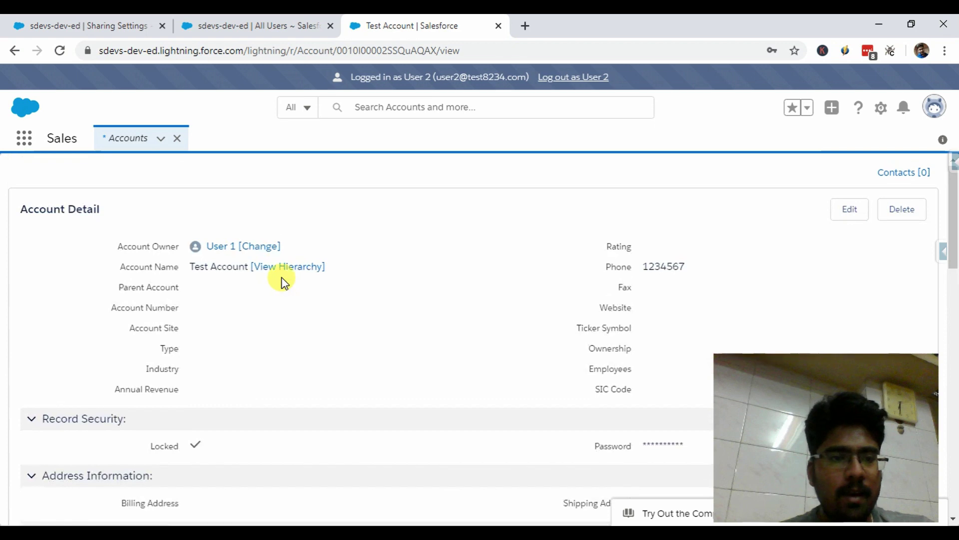
scroll(428, 300, "down", 10)
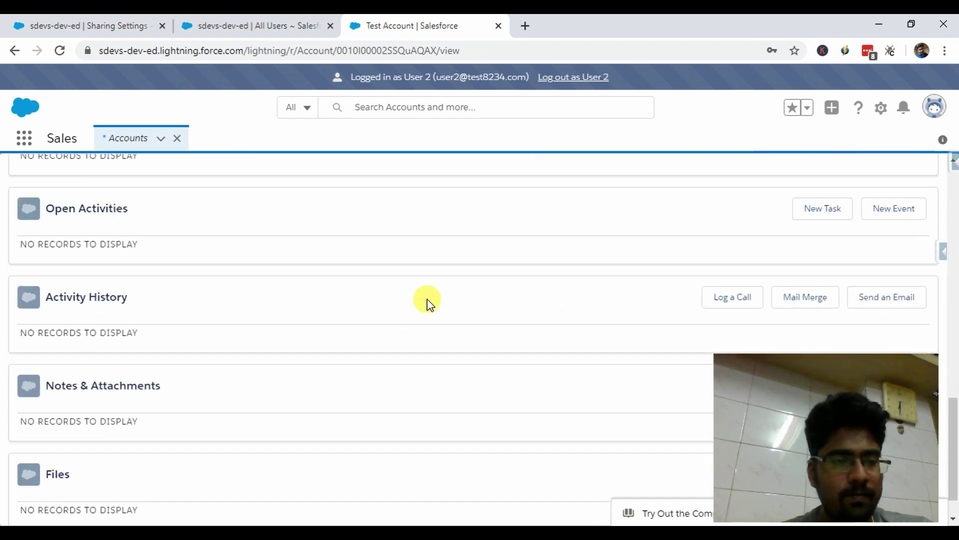
scroll(800, 283, "up", 10)
left_click(851, 210)
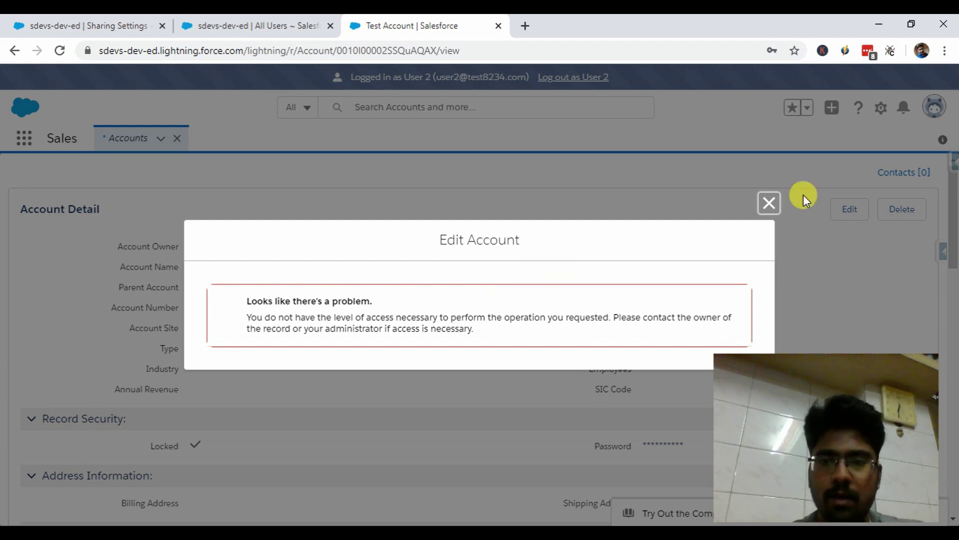
left_click(768, 203)
End User 2's session and log back in as User 1.
left_click(881, 107)
left_click(573, 77)
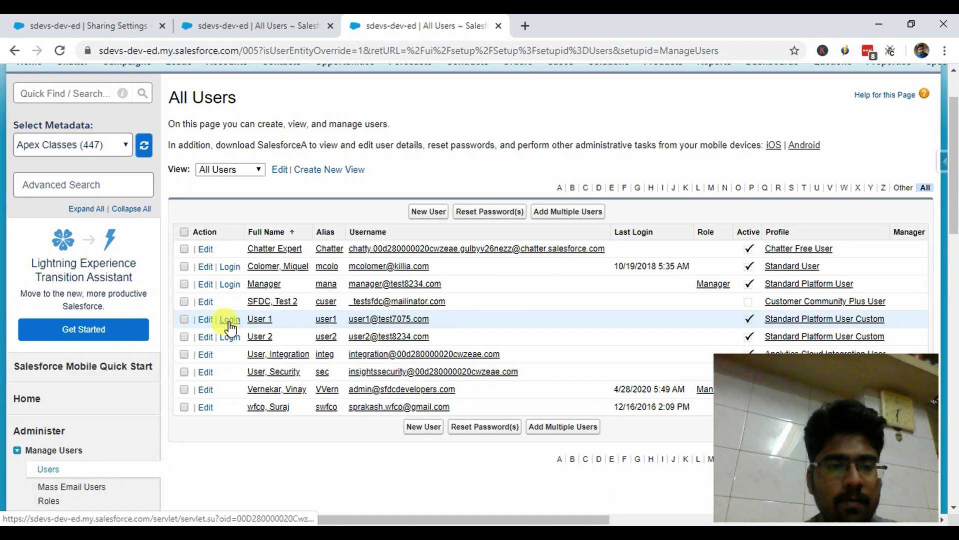
left_click(225, 325)
As User 1, untick Locked on Test Account and save it.
left_click(121, 132)
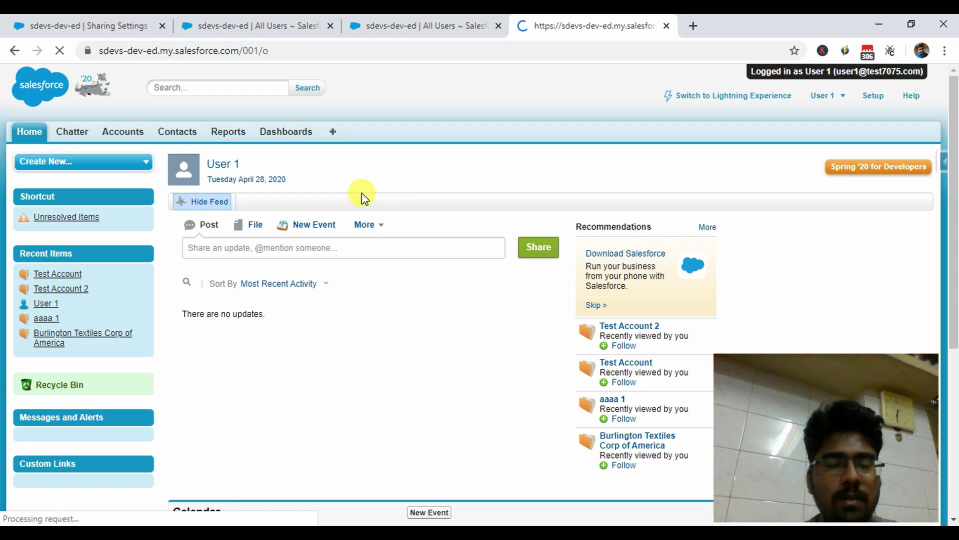
left_click(206, 279)
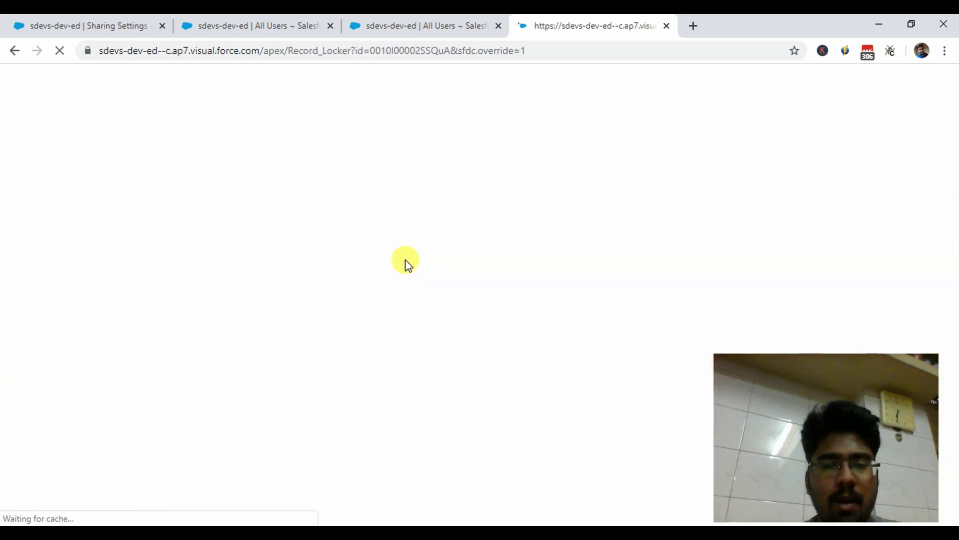
left_click(413, 251)
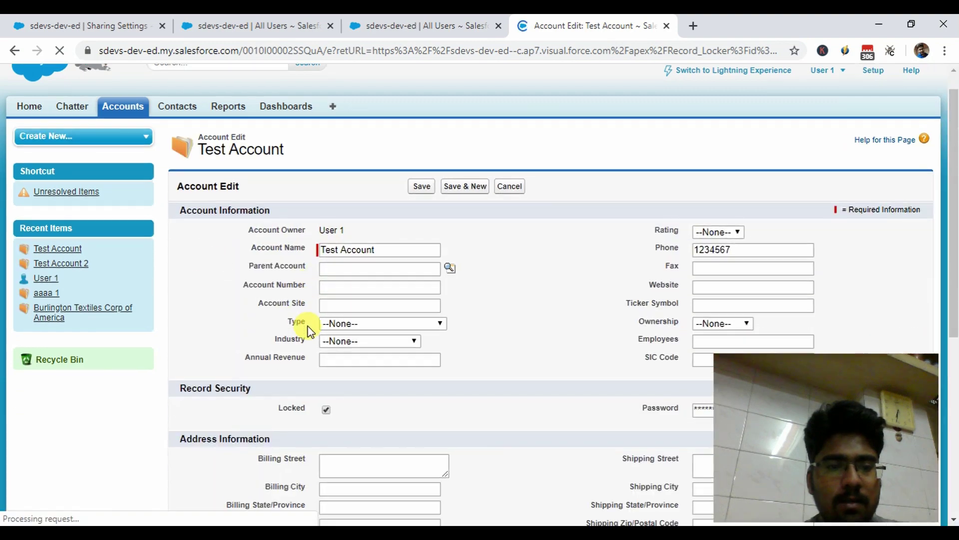
scroll(309, 330, "down", 3)
scroll(385, 220, "up", 4)
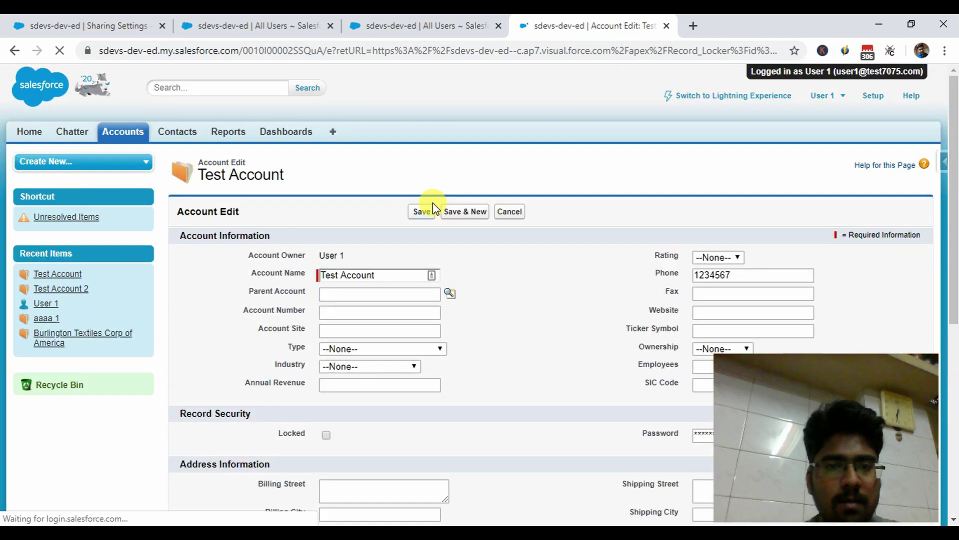
left_click(422, 212)
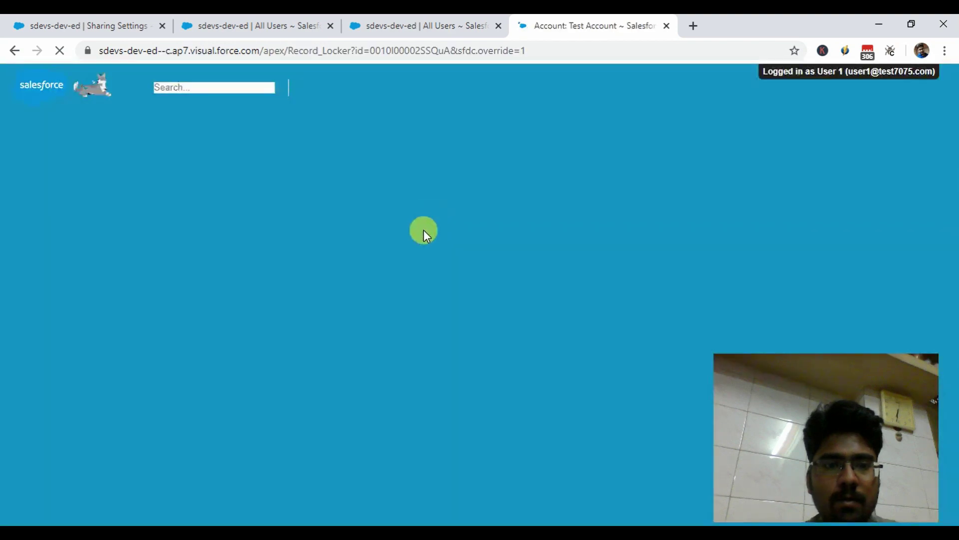
scroll(417, 242, "down", 3)
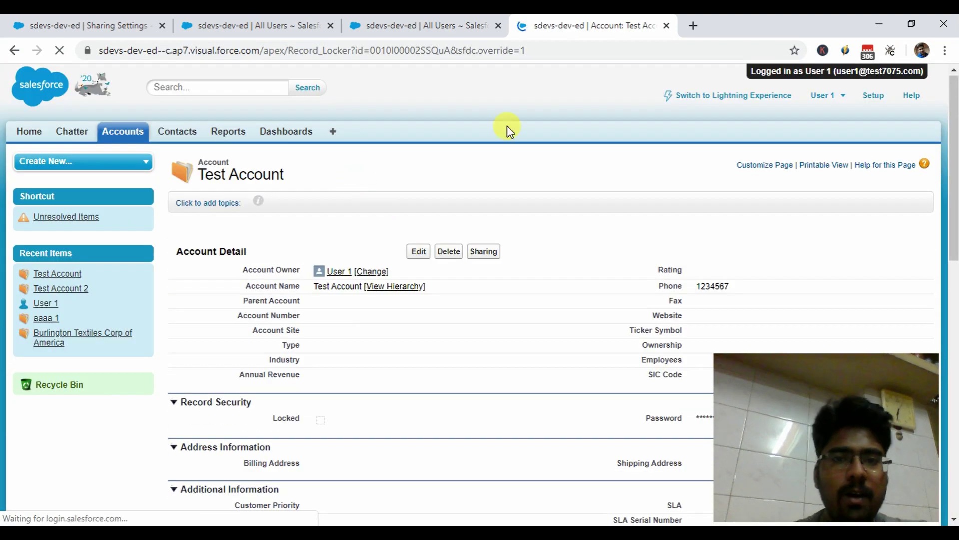
Log out of User 1 and log in as User 2.
left_click(825, 98)
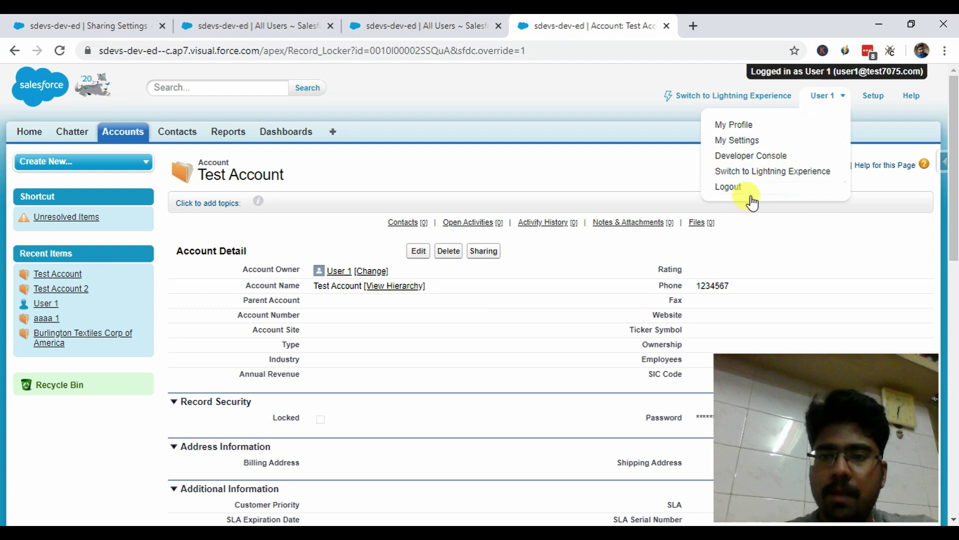
left_click(725, 189)
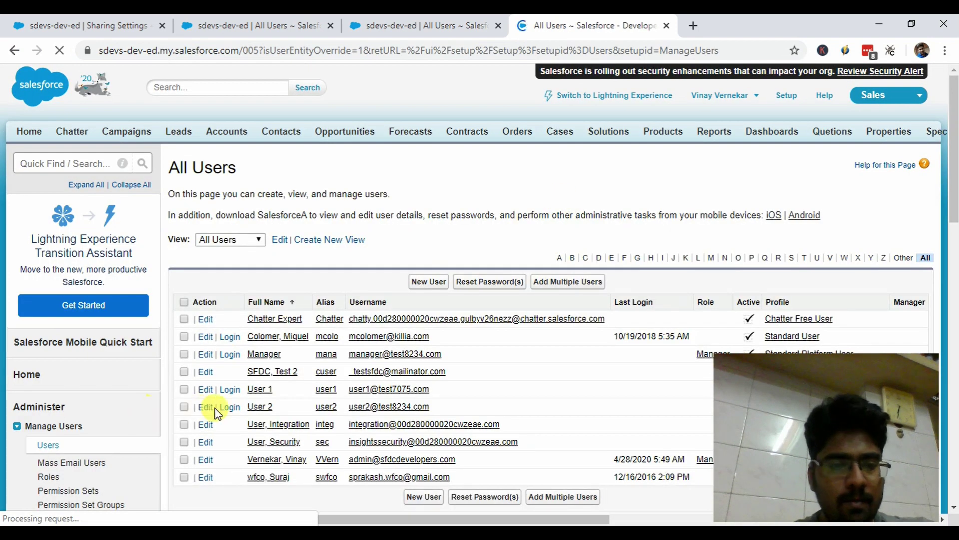
left_click(229, 408)
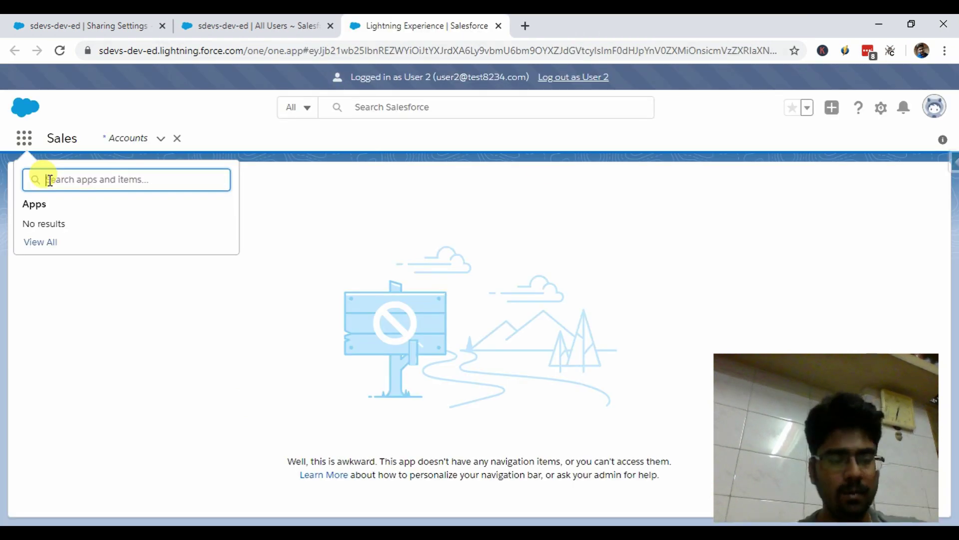
As User 2, open user1's Test Account from All Accounts and confirm Locked is unticked.
type("Acc")
left_click(128, 140)
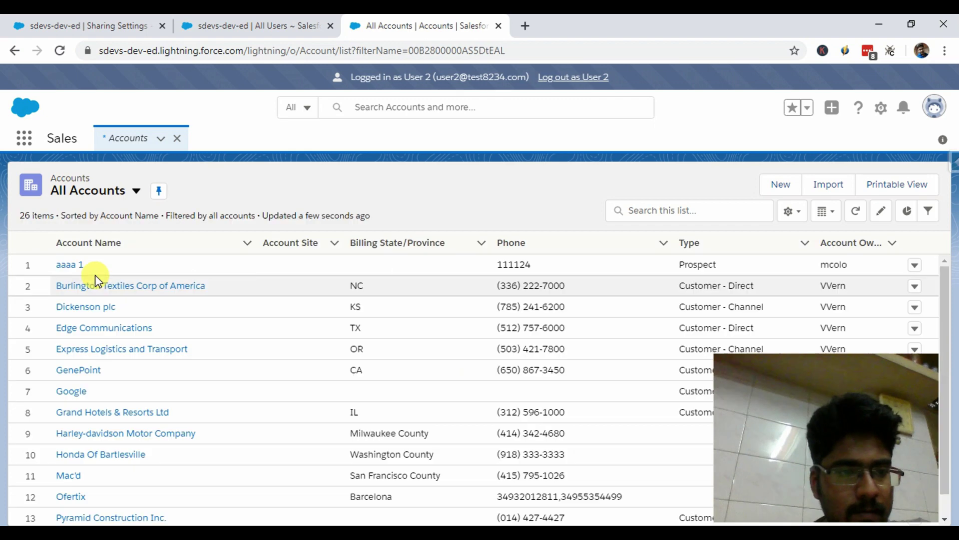
scroll(80, 300, "down", 5)
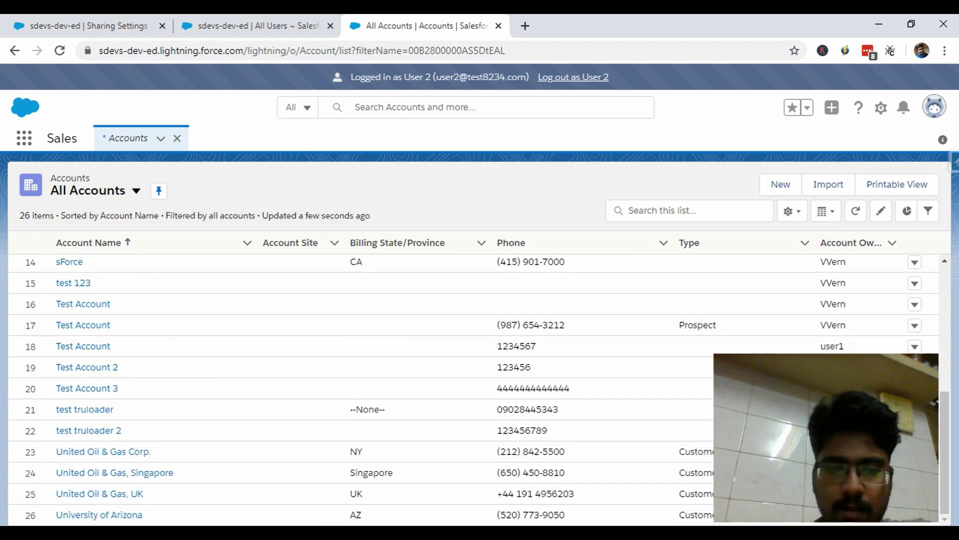
left_click(73, 346)
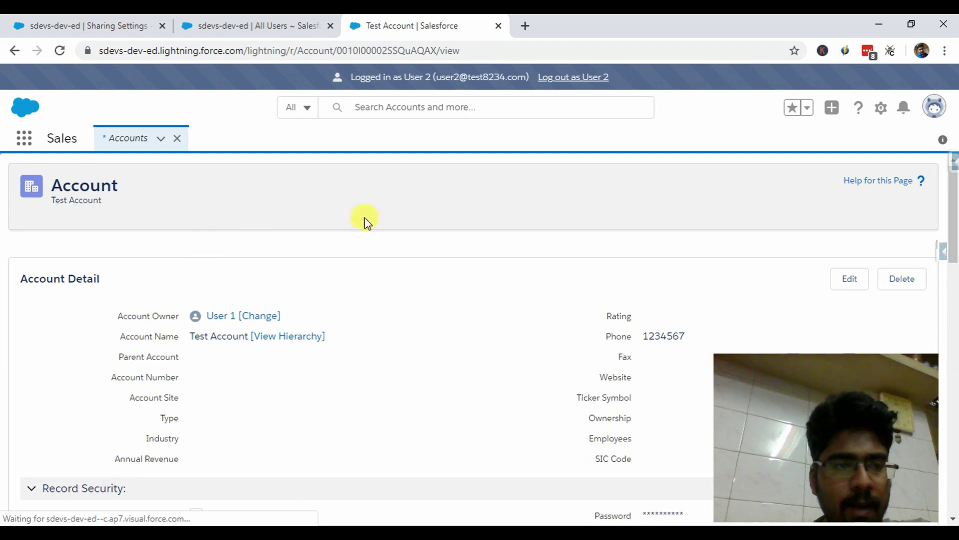
scroll(581, 299, "down", 3)
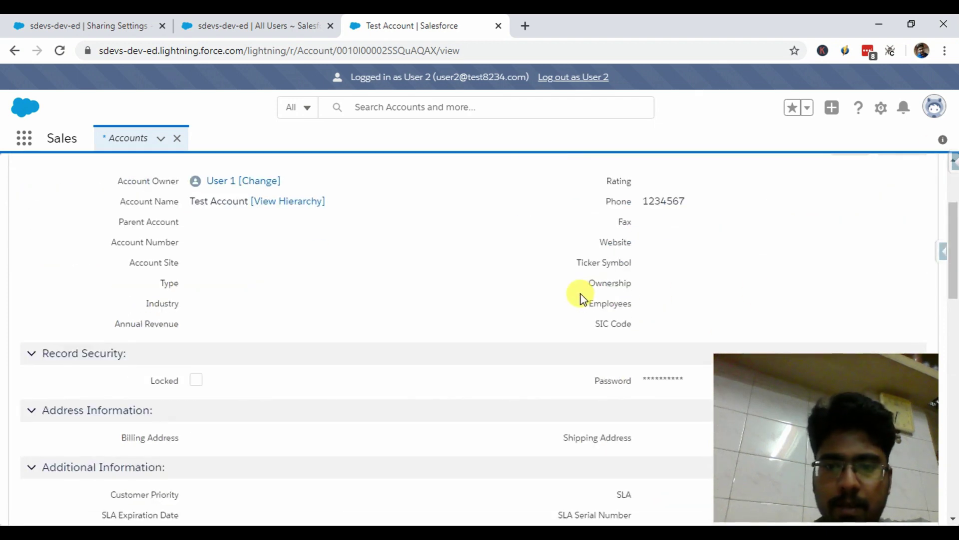
scroll(561, 294, "down", 5)
scroll(561, 292, "up", 3)
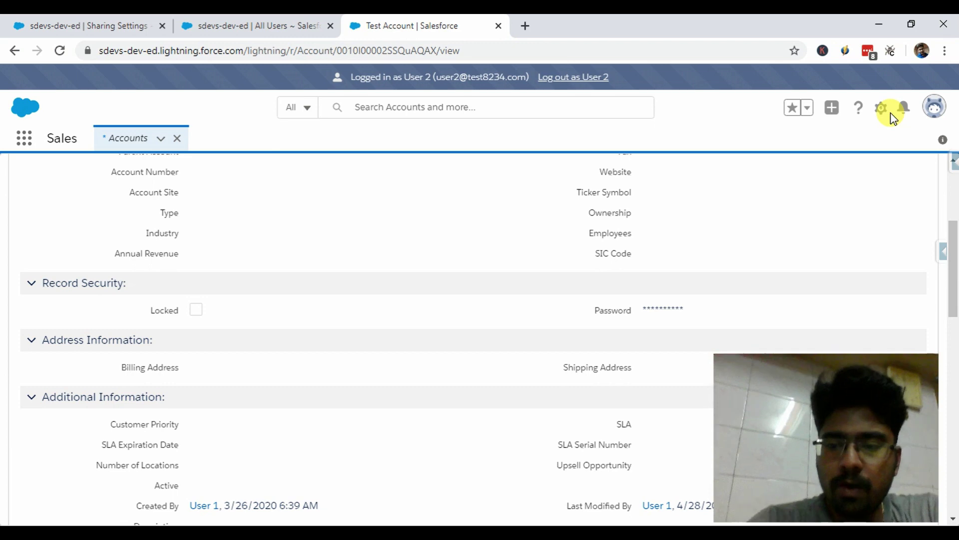
Log out as User 2 and open the Record_Locker Visualforce page from Recent Items.
left_click(562, 86)
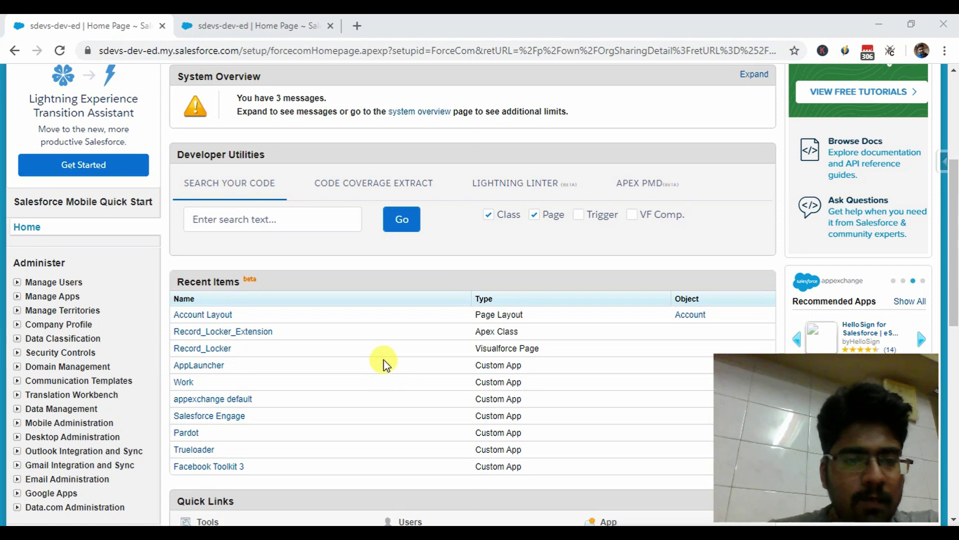
left_click(192, 348)
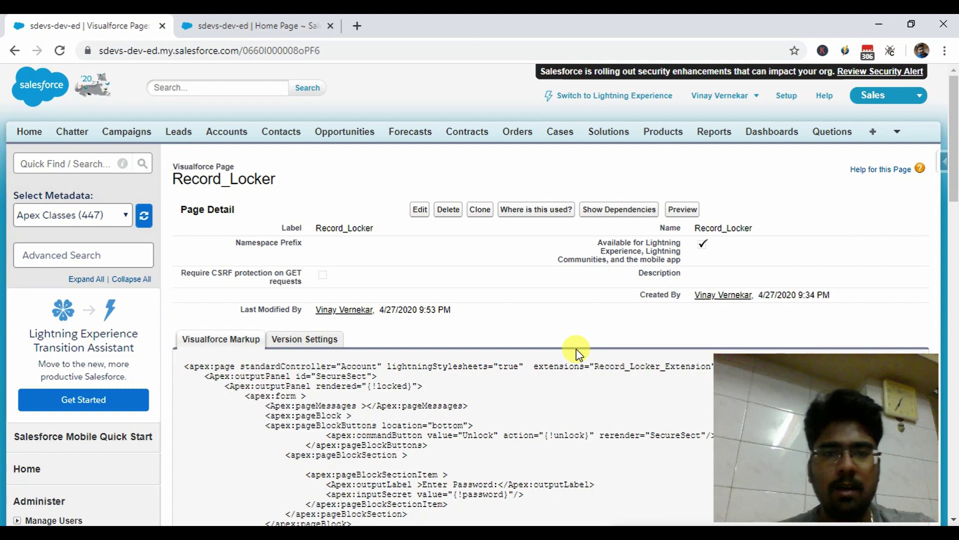
Scroll through the Record_Locker markup and copy the Record_Locker_Extension extension name.
scroll(553, 393, "down", 2)
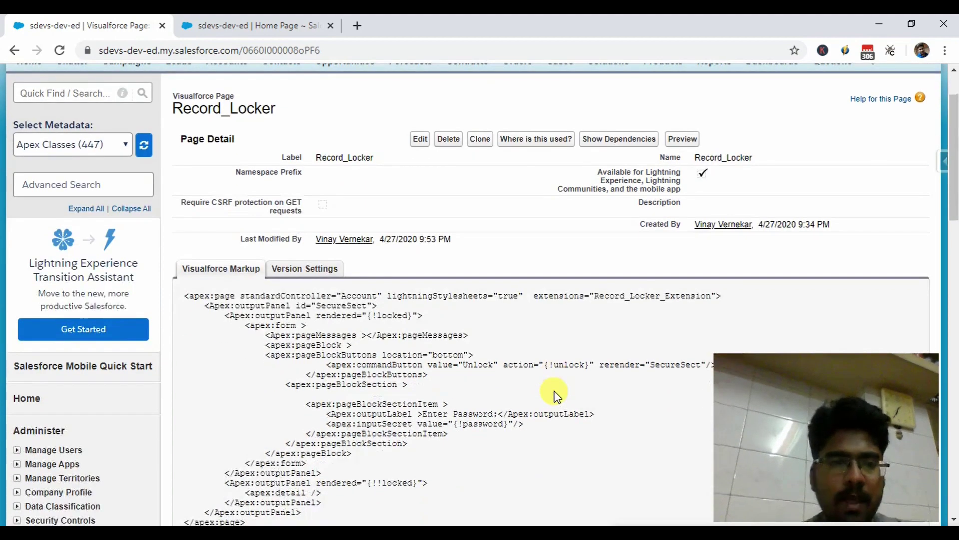
scroll(337, 449, "down", 2)
scroll(407, 402, "up", 2)
scroll(359, 403, "down", 2)
scroll(360, 388, "up", 3)
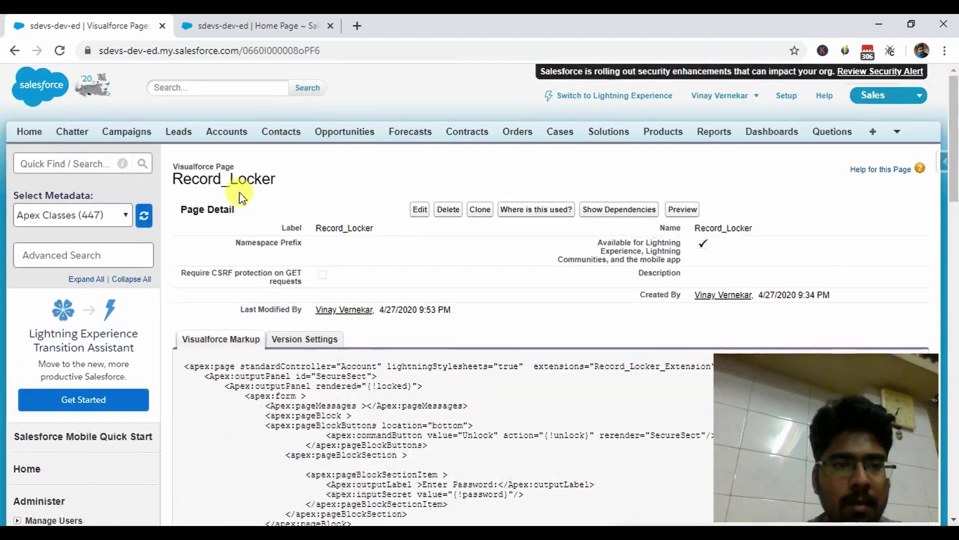
scroll(377, 247, "down", 3)
scroll(378, 241, "up", 2)
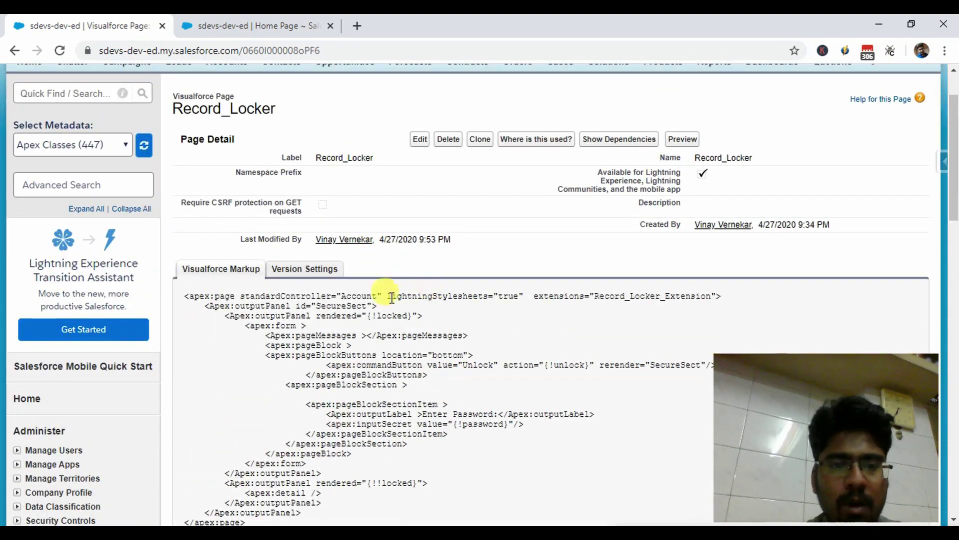
scroll(381, 241, "down", 2)
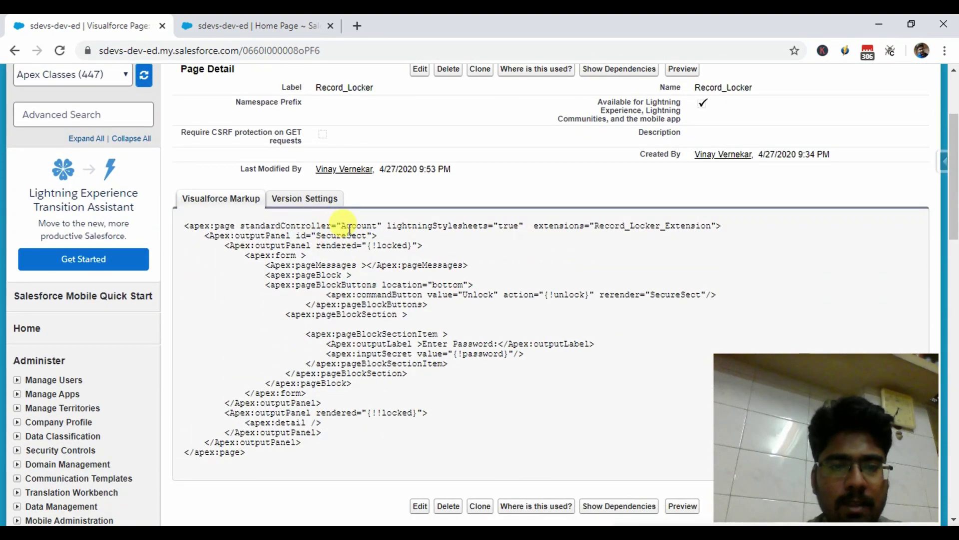
scroll(408, 253, "up", 2)
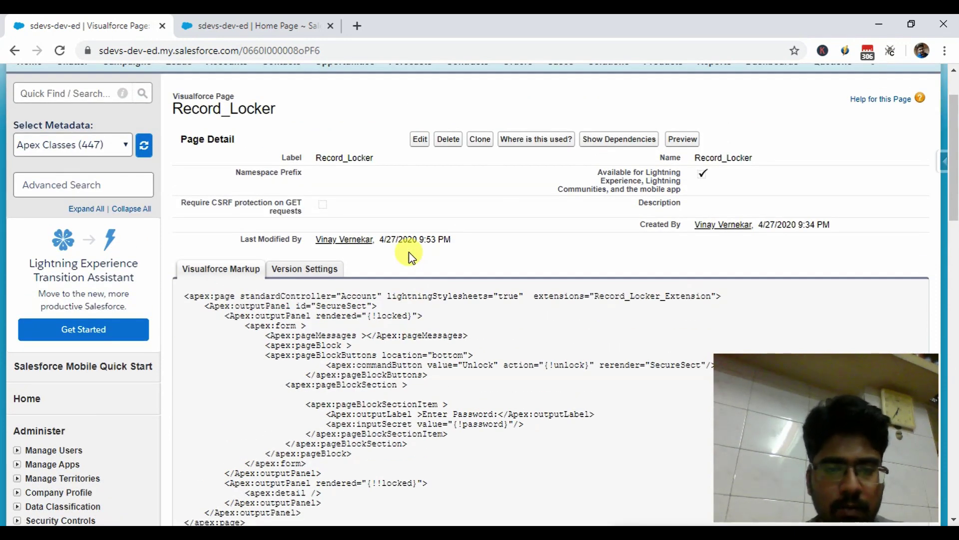
scroll(446, 276, "down", 1)
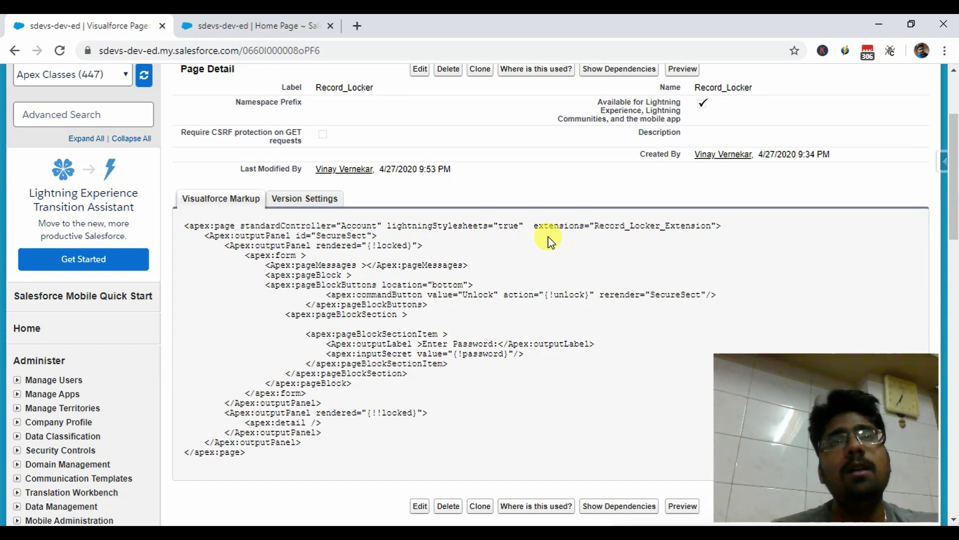
double_click(682, 226)
key("ctrl+c")
Paste Record_Locker_Extension into the setup Quick Find search.
scroll(294, 225, "up", 3)
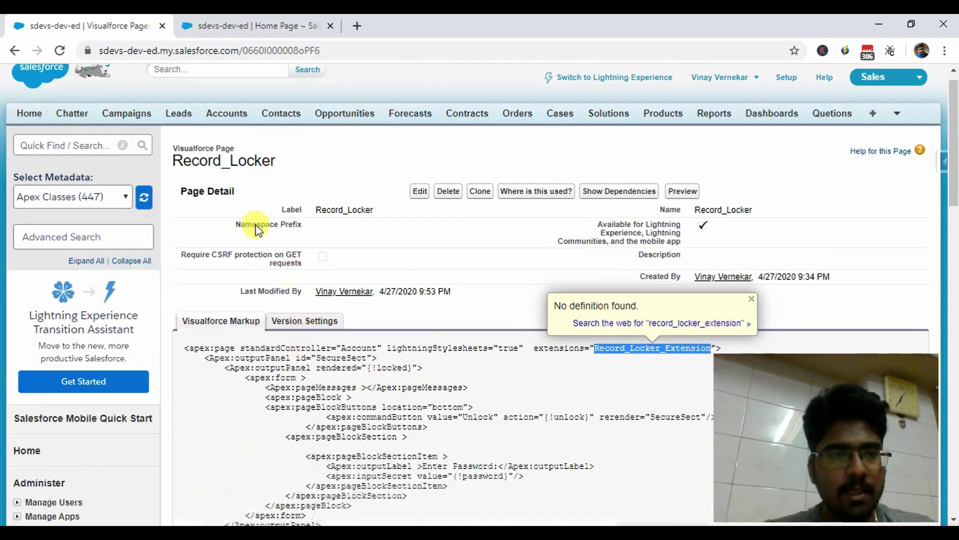
left_click(115, 256)
key("ctrl+v")
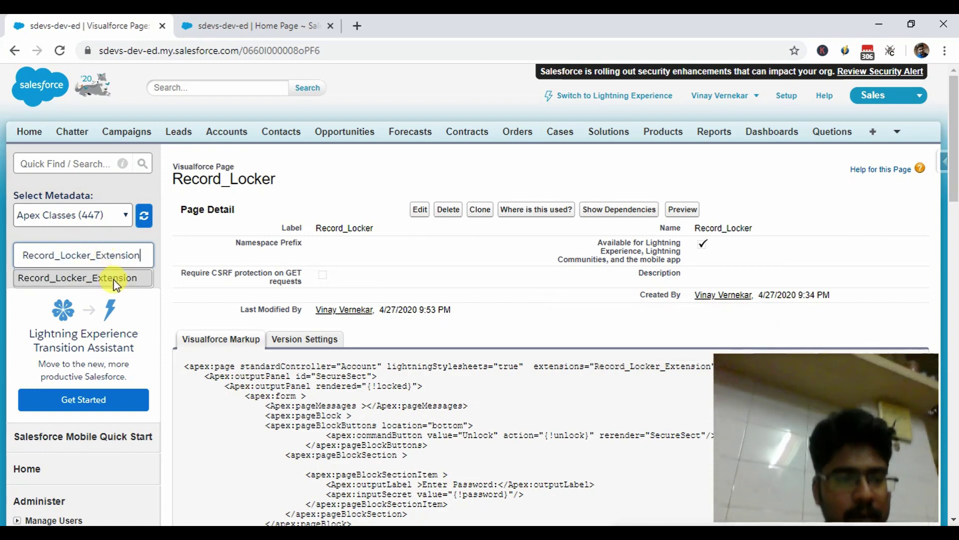
Open the Record_Locker_Extension class in a new tab, keeping the page markup in view.
left_click(112, 277)
left_click(80, 25)
scroll(514, 316, "down", 4)
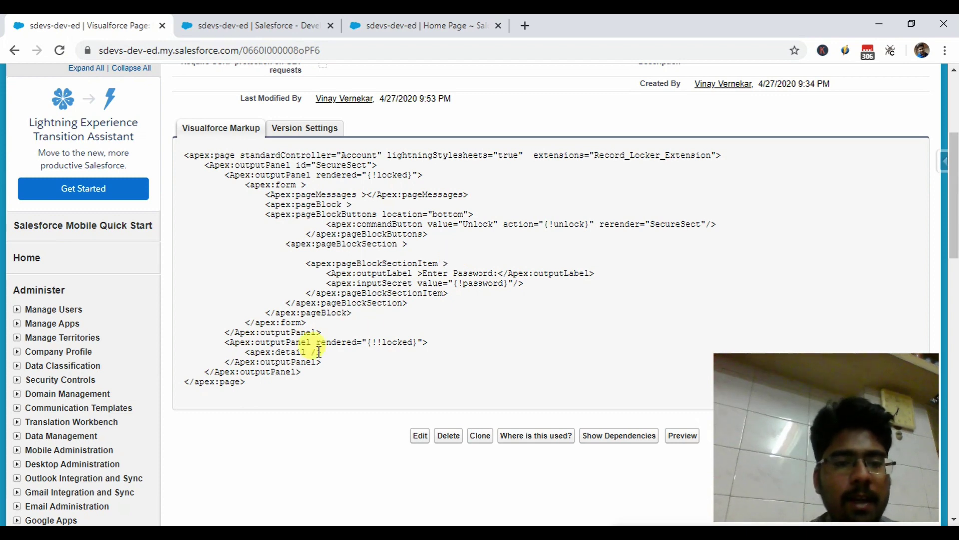
Highlight the apex:detail tag and the locked render condition in the Record_Locker markup.
double_click(253, 354)
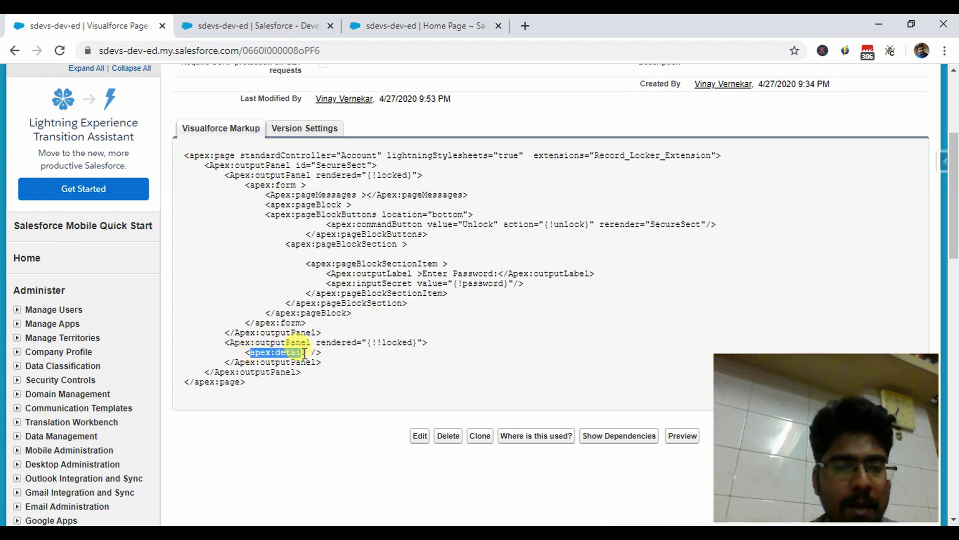
left_click_drag(345, 350, 254, 355)
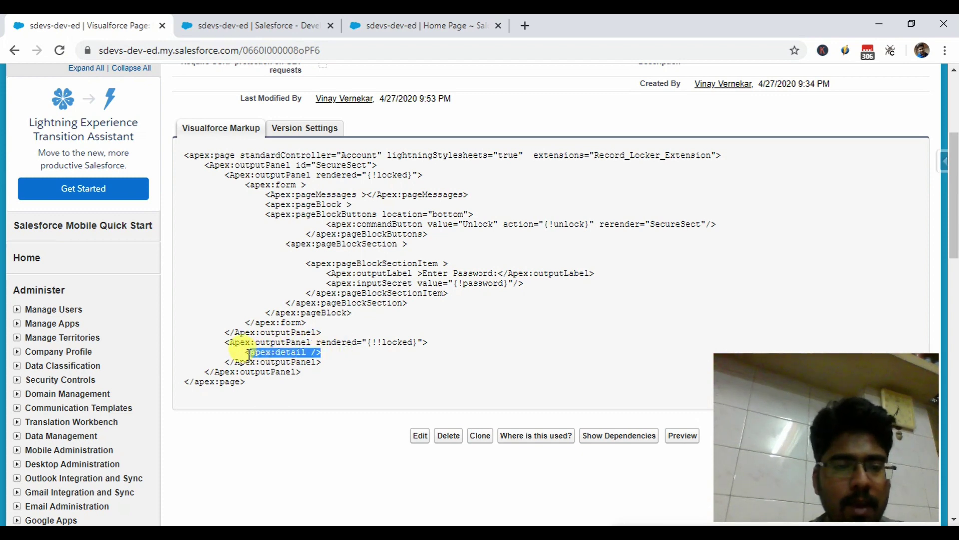
left_click(422, 339)
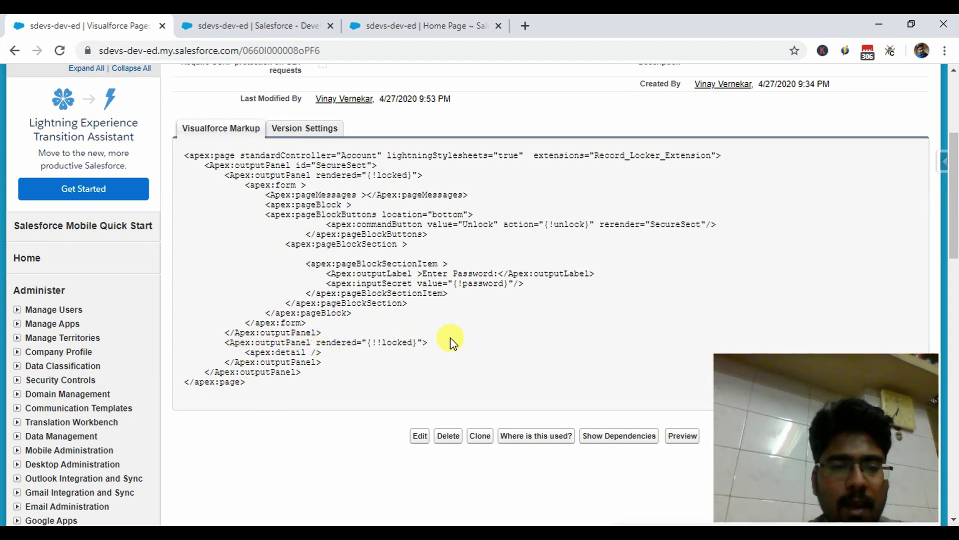
double_click(394, 177)
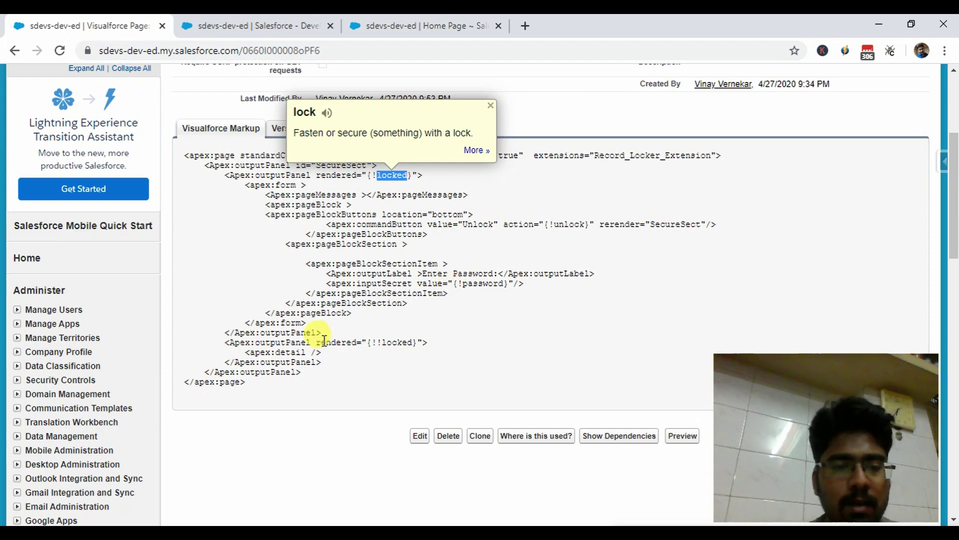
left_click(369, 278)
In Record_Locker_Extension, highlight the addFields call in the constructor.
scroll(493, 274, "up", 3)
scroll(493, 277, "down", 1)
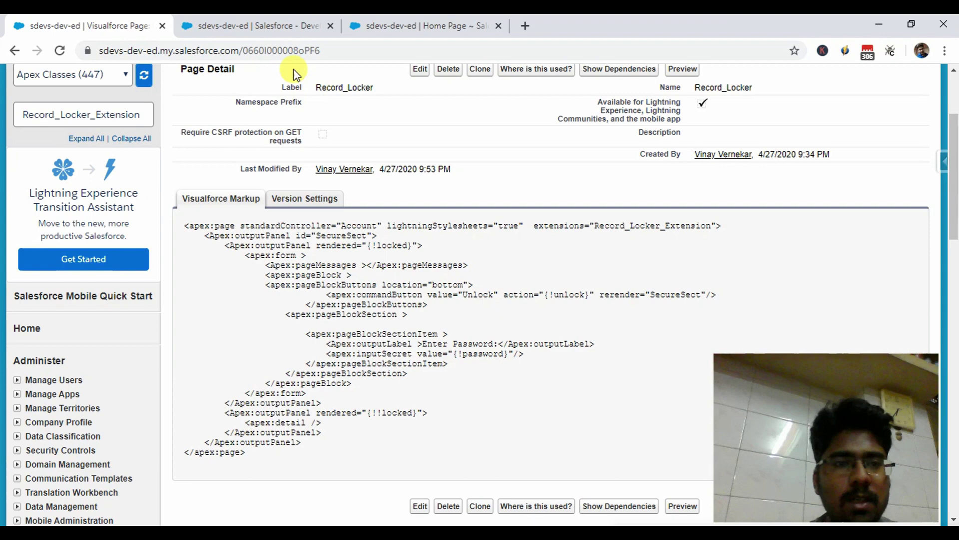
left_click(245, 26)
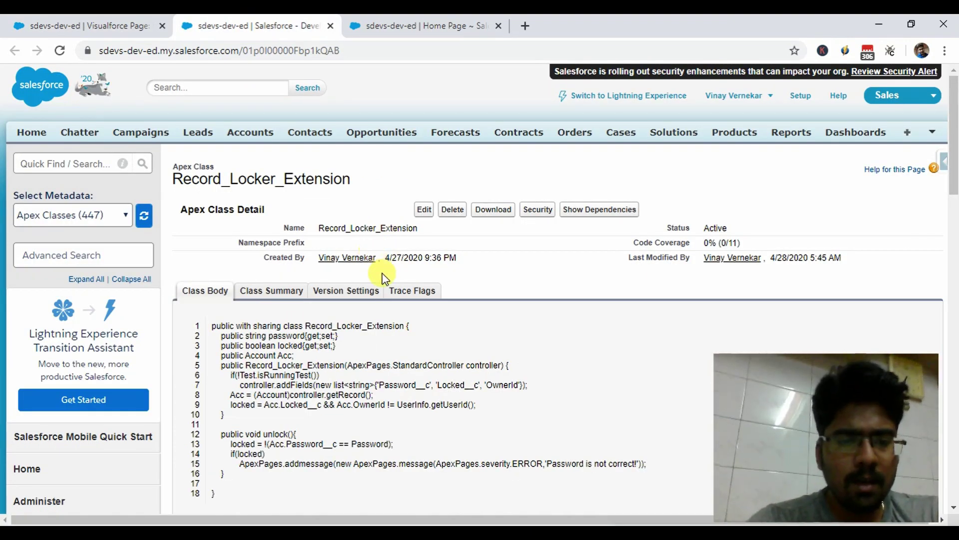
scroll(383, 278, "down", 3)
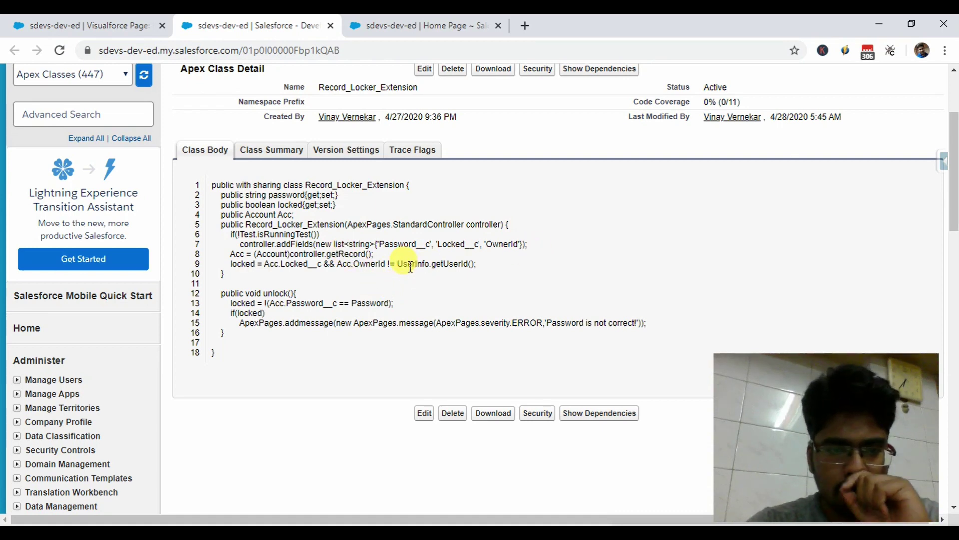
left_click_drag(313, 245, 256, 247)
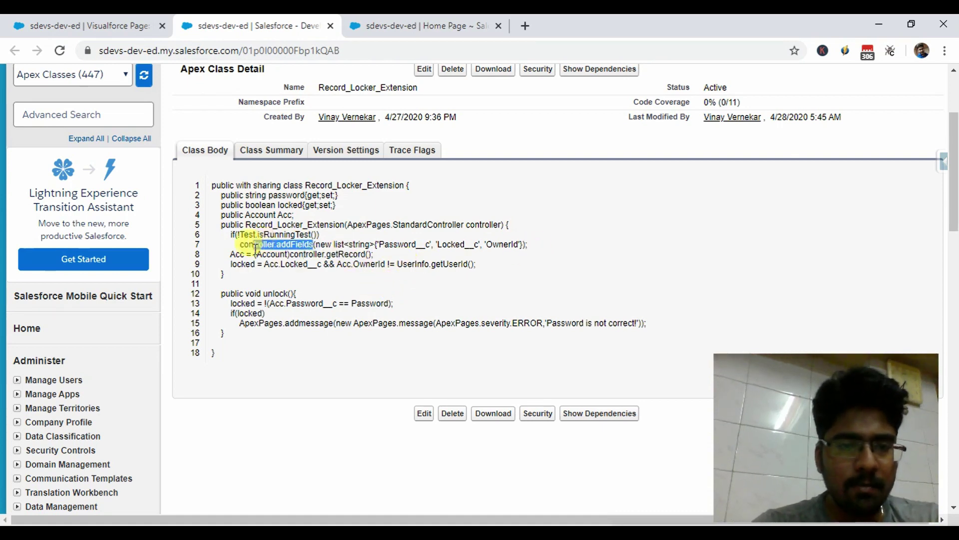
left_click(395, 245)
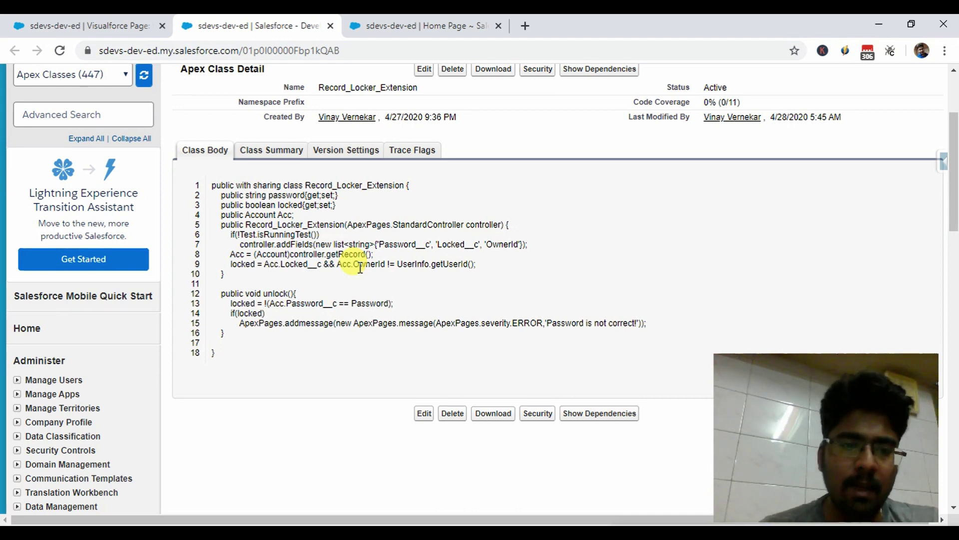
Highlight the unlock() method that checks the entered password, then search setup for Account.
left_click(47, 26)
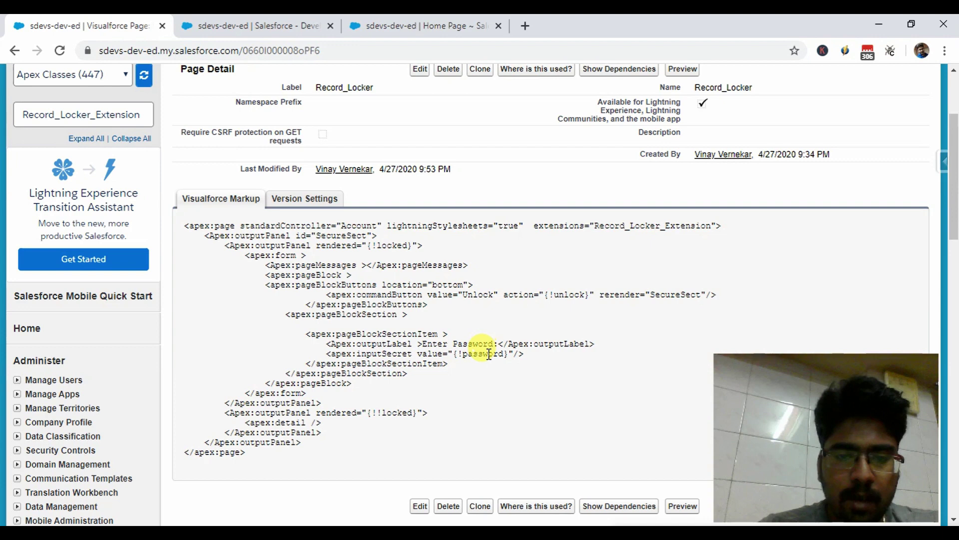
left_click(247, 27)
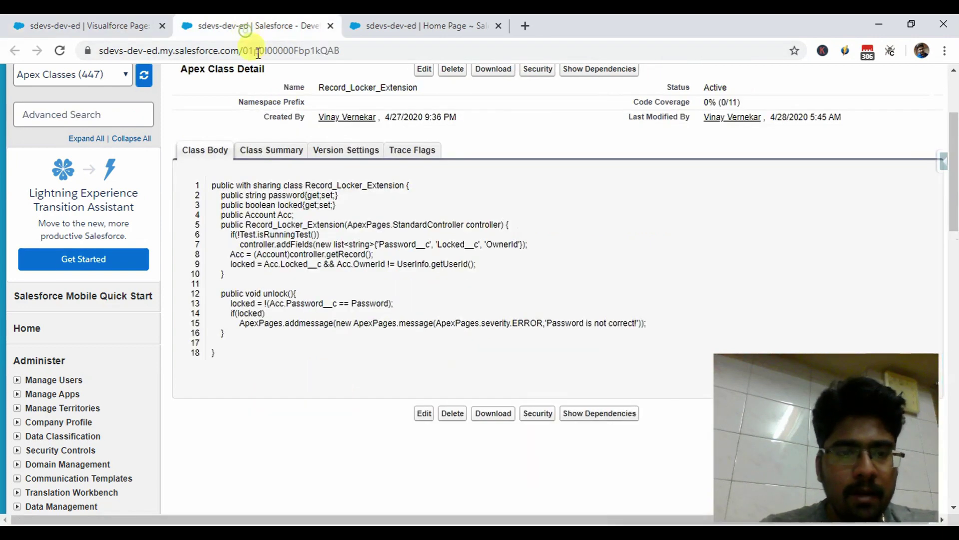
double_click(275, 293)
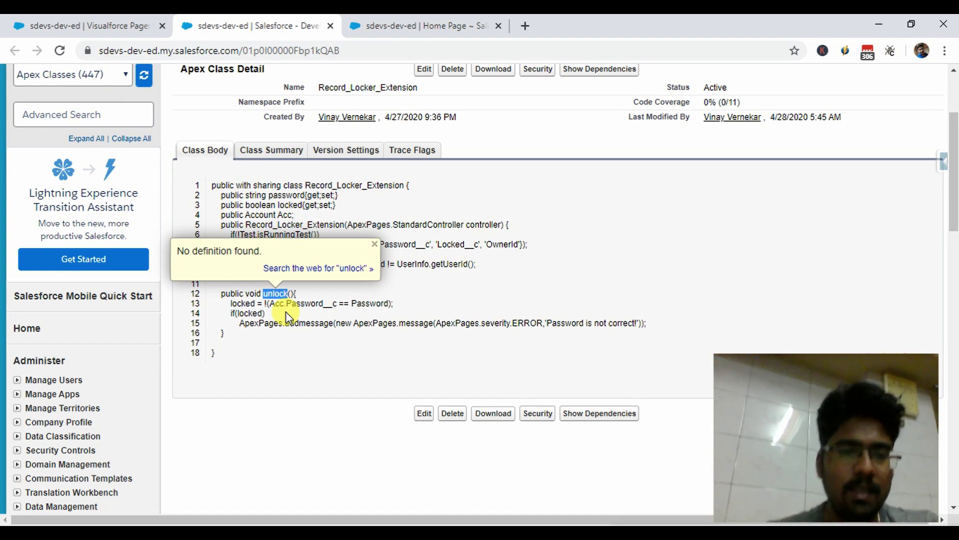
left_click(276, 350)
scroll(354, 210, "up", 2)
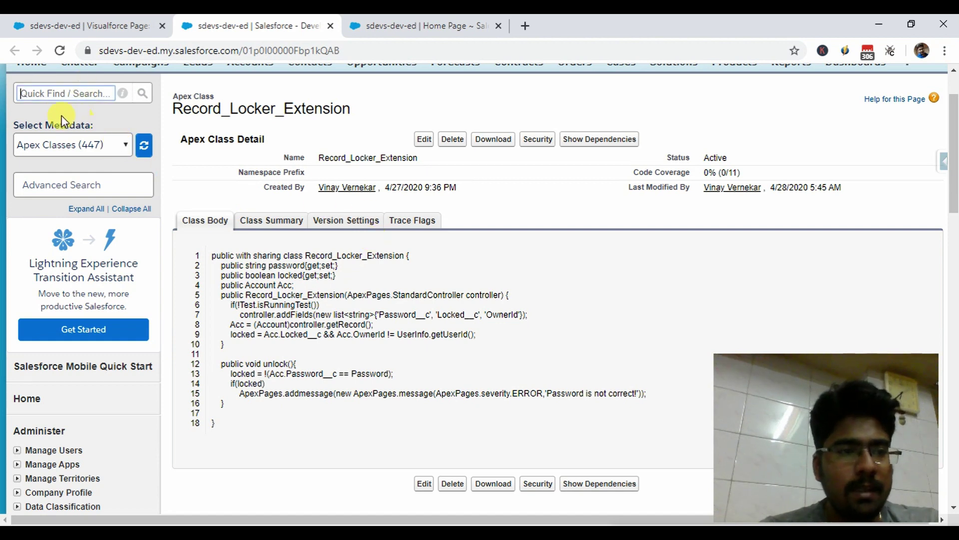
left_click(64, 98)
type("Account")
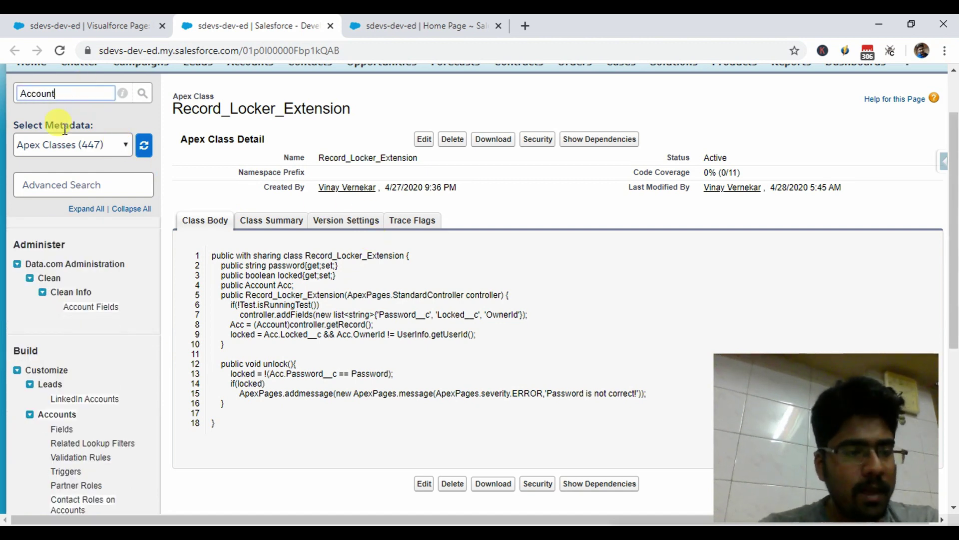
Open Accounts > Buttons, Links, and Actions and choose the View button's override.
scroll(129, 310, "down", 4)
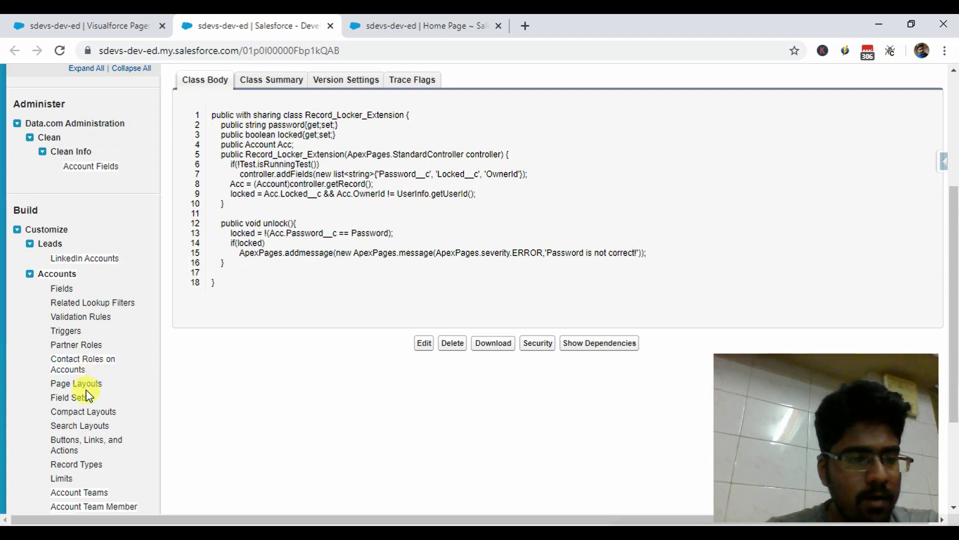
left_click(105, 444)
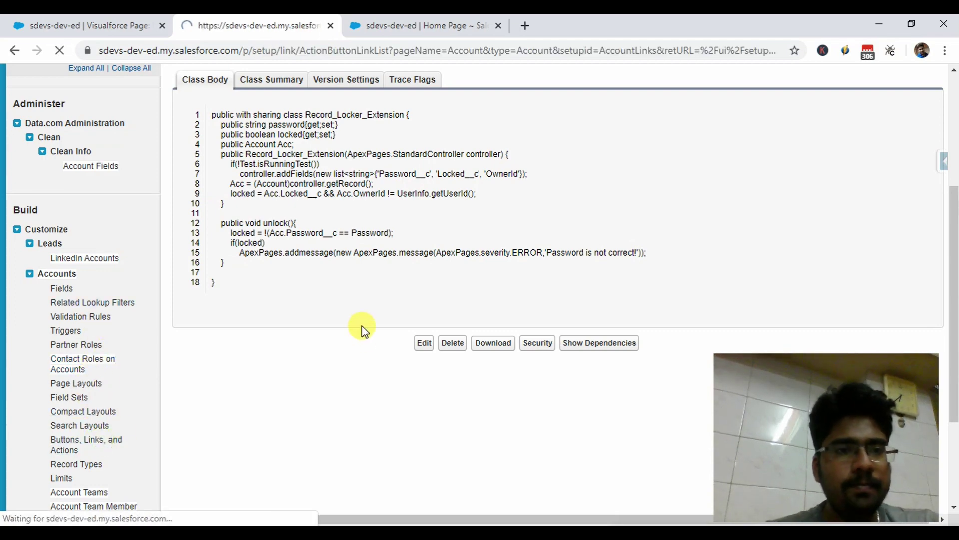
scroll(361, 329, "down", 5)
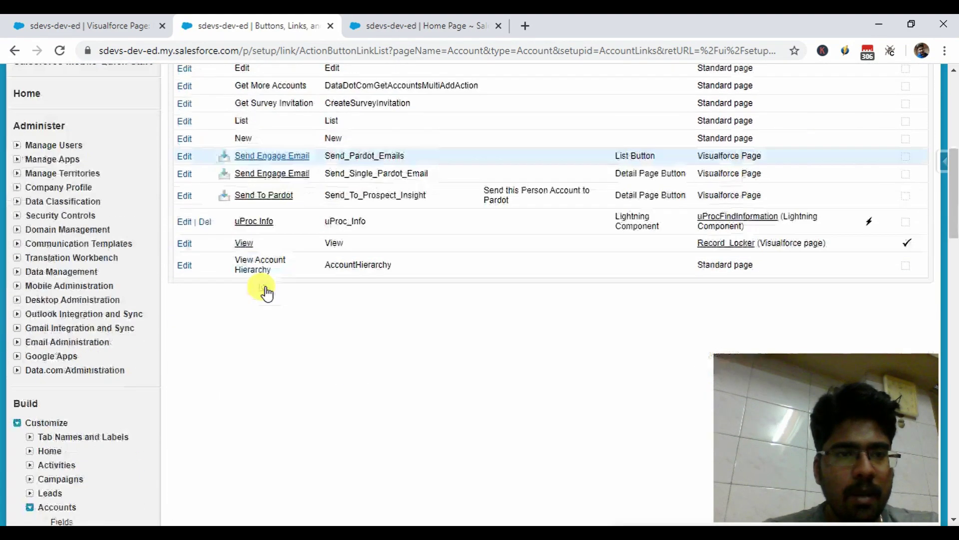
scroll(264, 245, "down", 7)
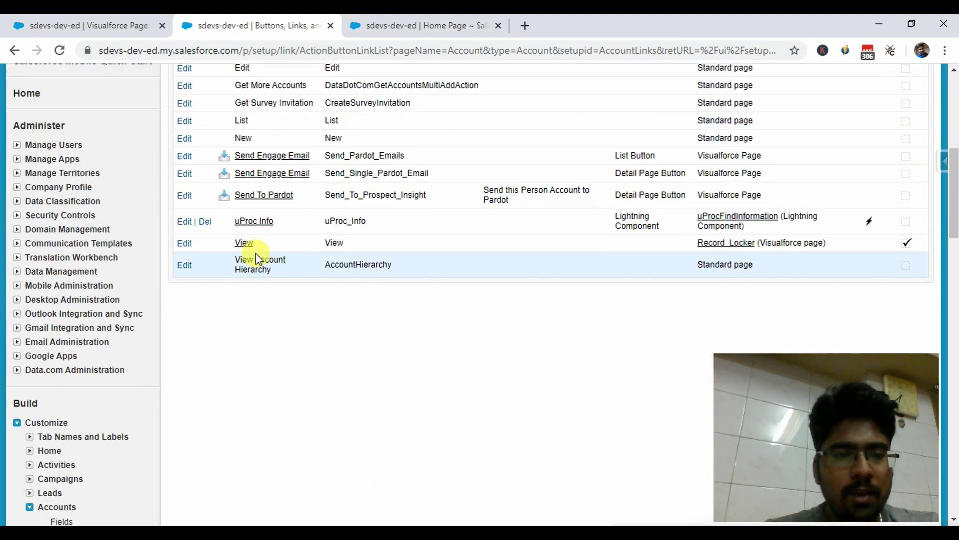
left_click(244, 243)
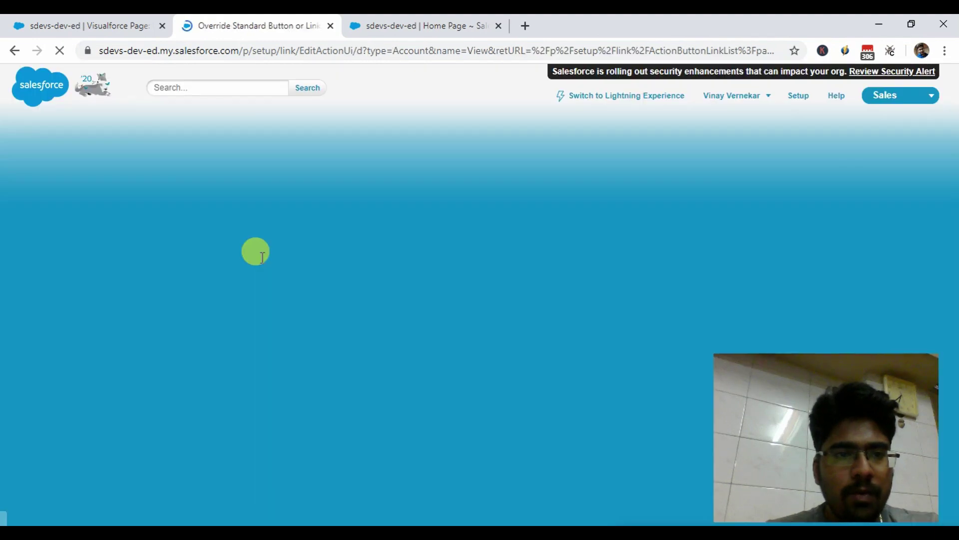
Edit the Account View override and confirm it uses the Record_Locker Visualforce page.
left_click(417, 147)
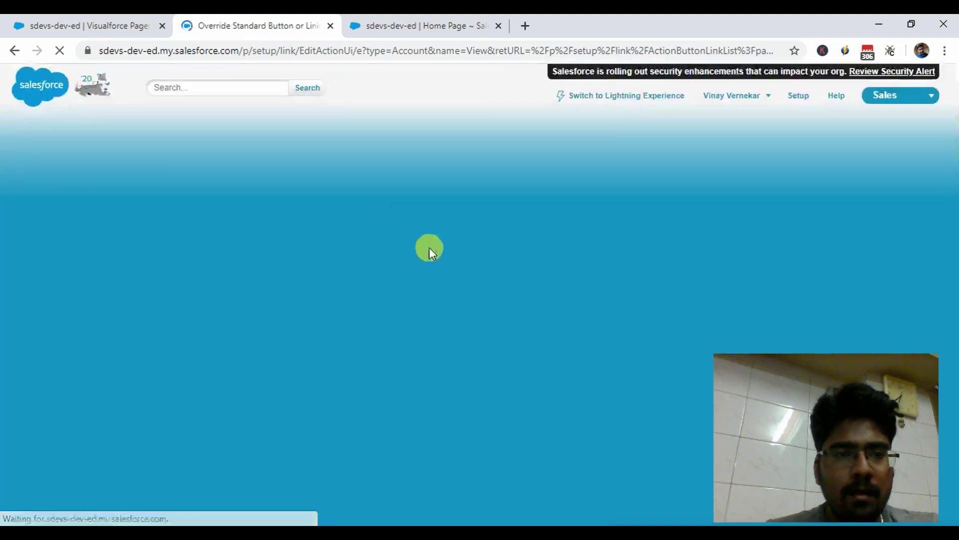
scroll(465, 277, "down", 3)
scroll(476, 262, "down", 2)
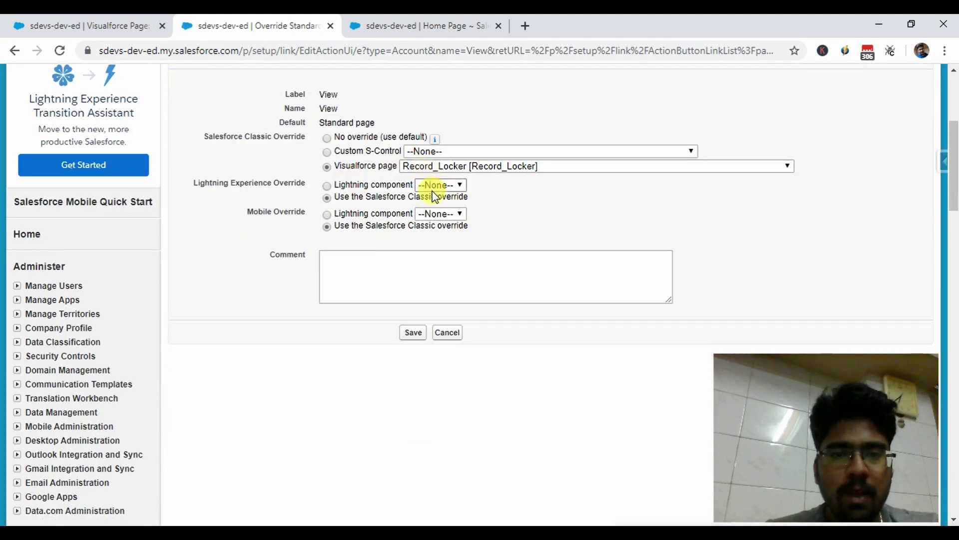
scroll(392, 223, "up", 3)
Compare the View override form with the Record_Locker markup in the other tab.
left_click(64, 20)
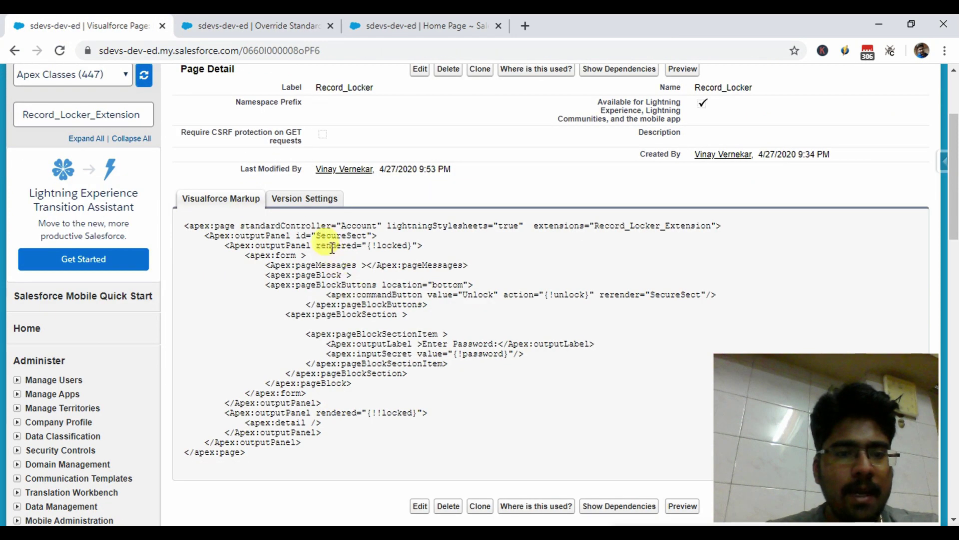
left_click(238, 26)
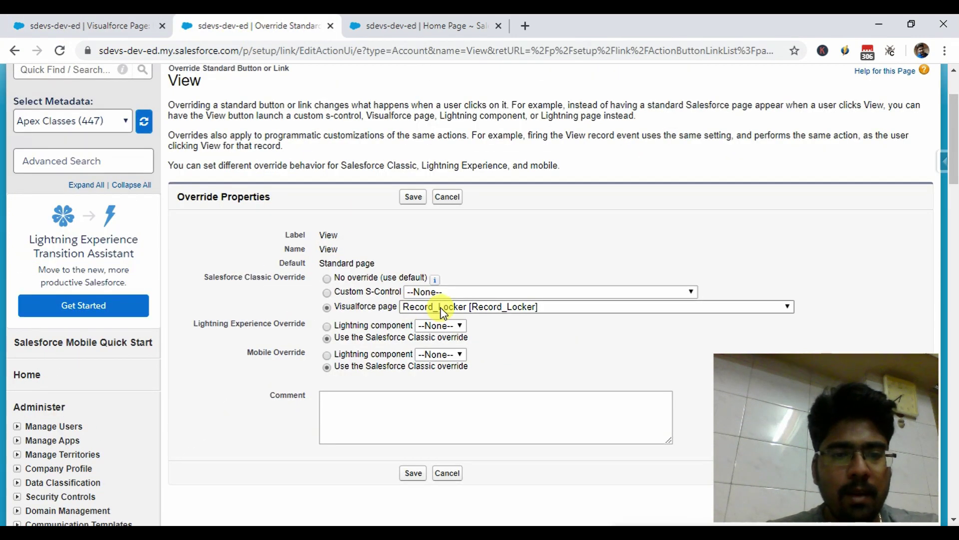
left_click(39, 27)
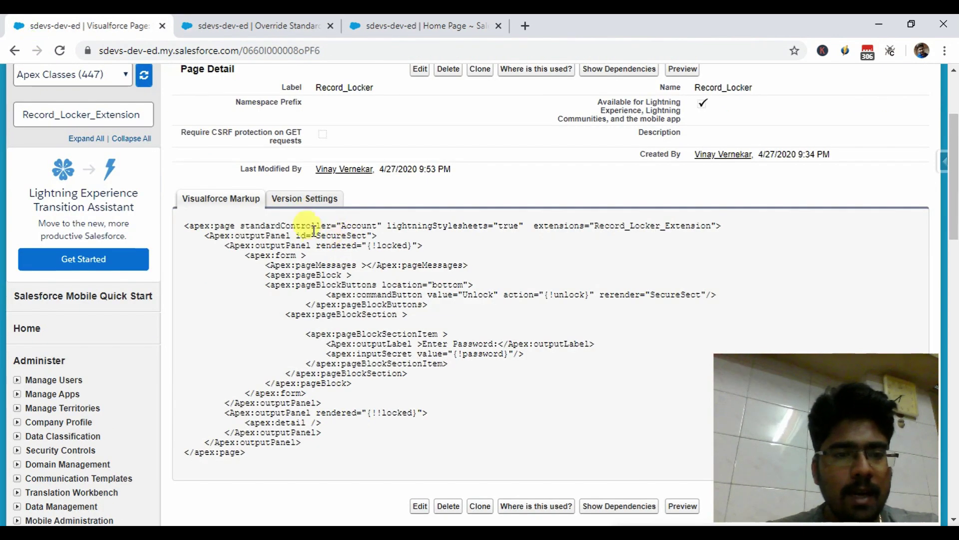
left_click(234, 30)
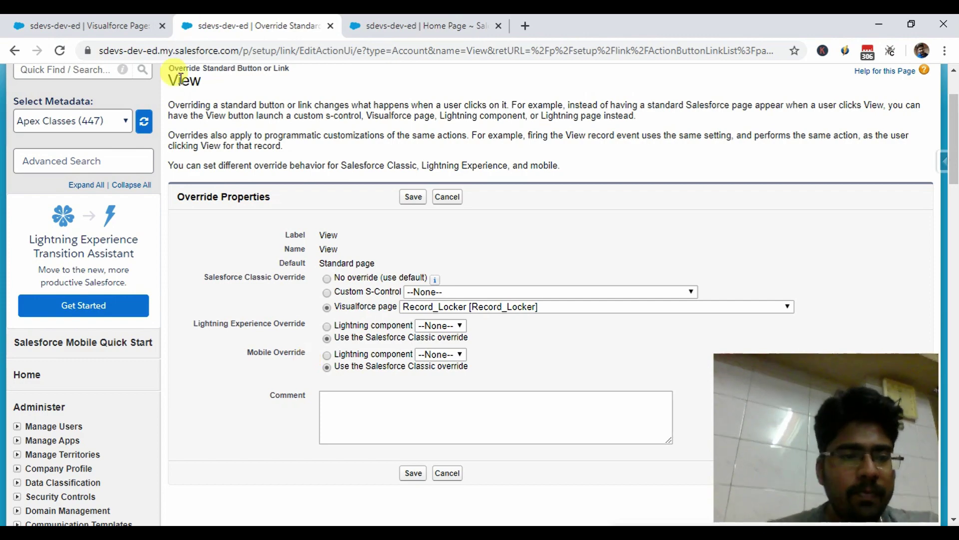
scroll(107, 193, "down", 5)
scroll(80, 174, "up", 8)
left_click(52, 161)
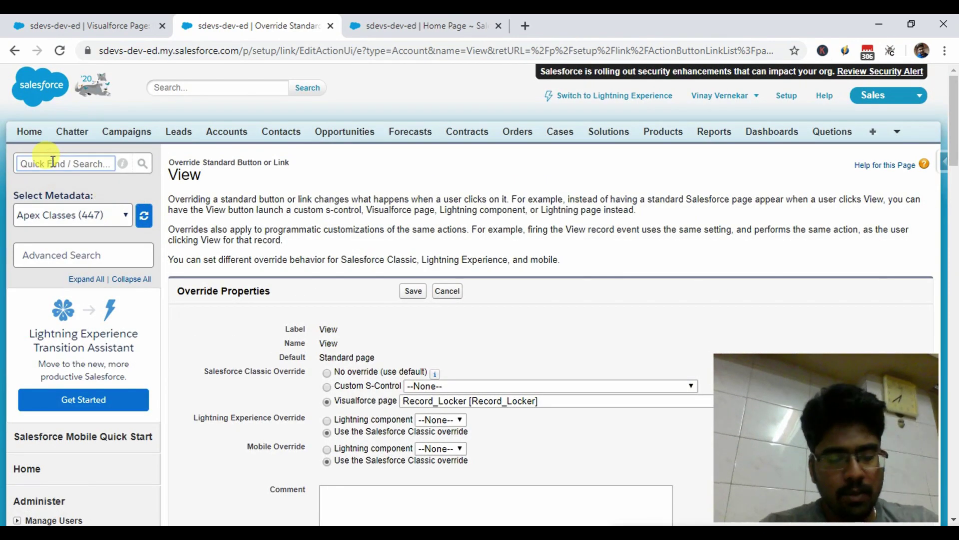
Find the Password field in the Account fields list and open it.
type("Acc")
scroll(65, 250, "down", 3)
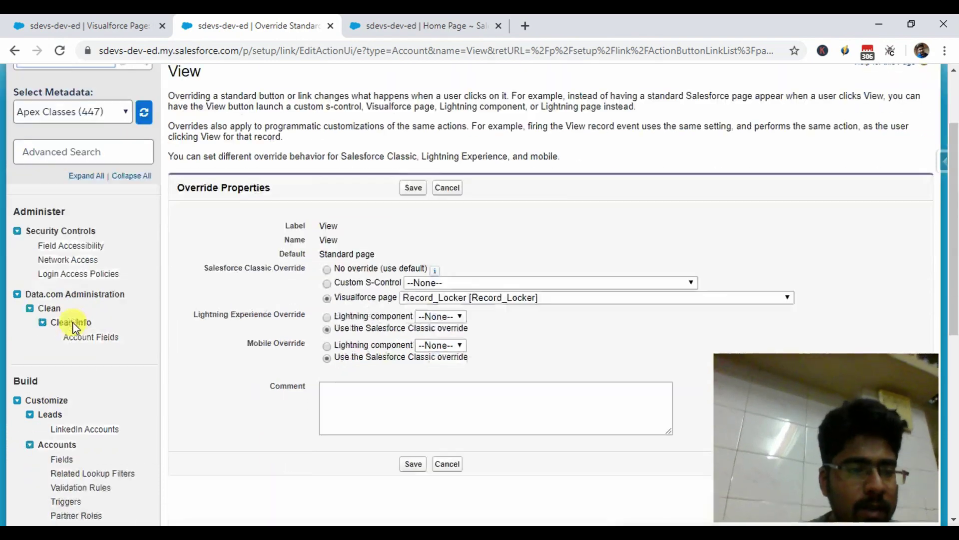
left_click(62, 422)
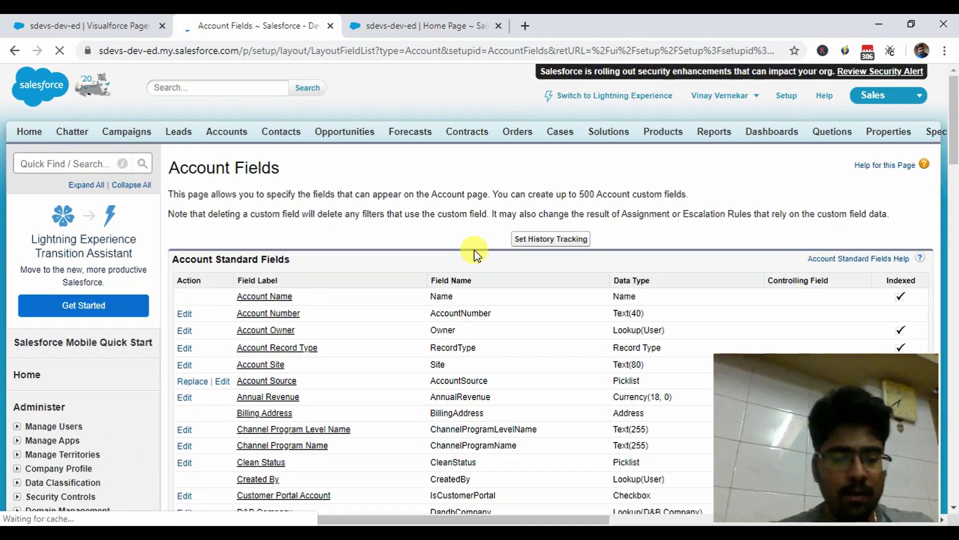
key("ctrl+f")
type("Pa")
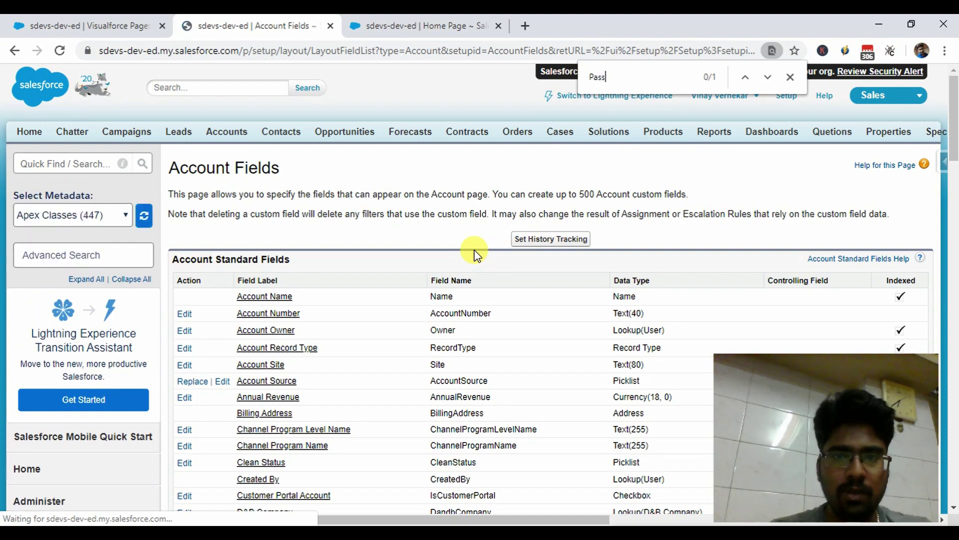
type("ss")
left_click(278, 290)
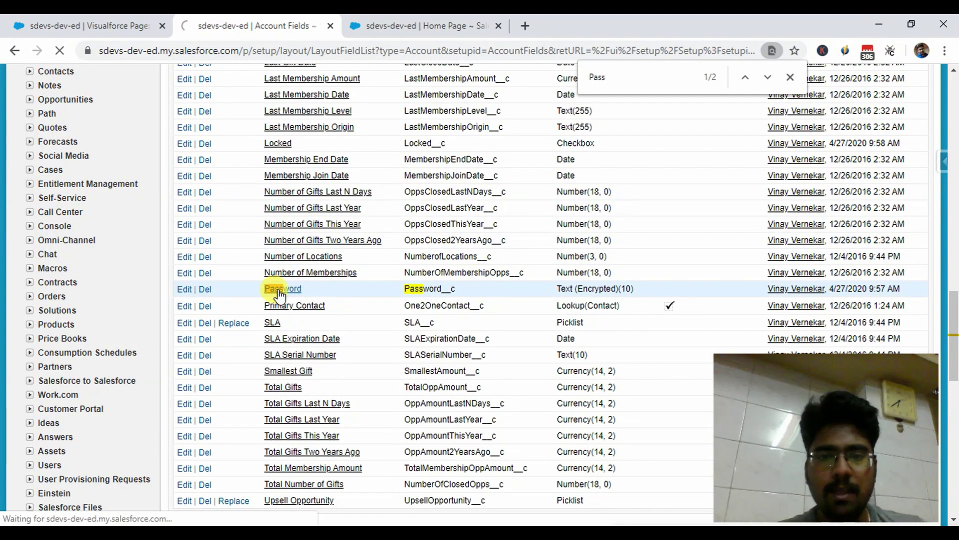
Review Password's Text (Encrypted) settings: Mask All Characters with *, length 10.
scroll(561, 287, "down", 3)
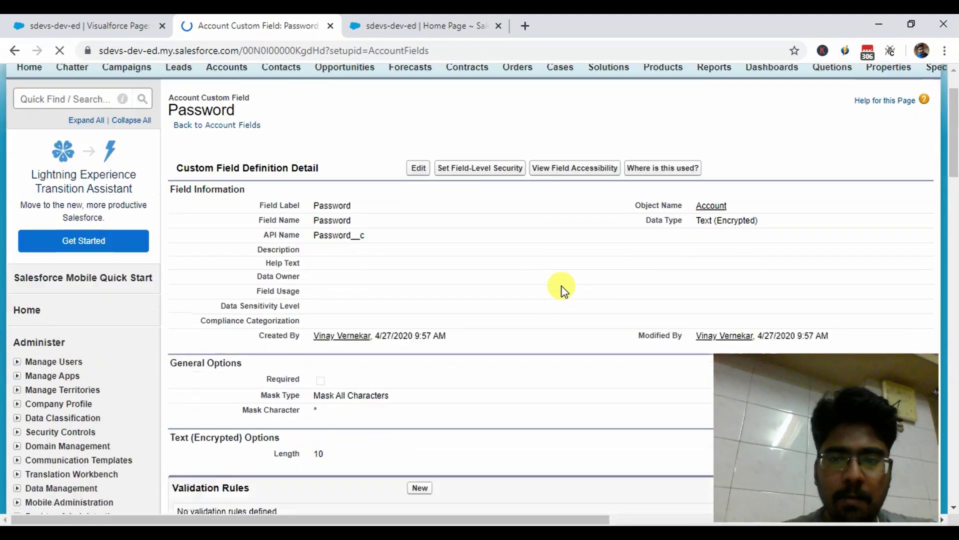
left_click_drag(759, 216, 695, 223)
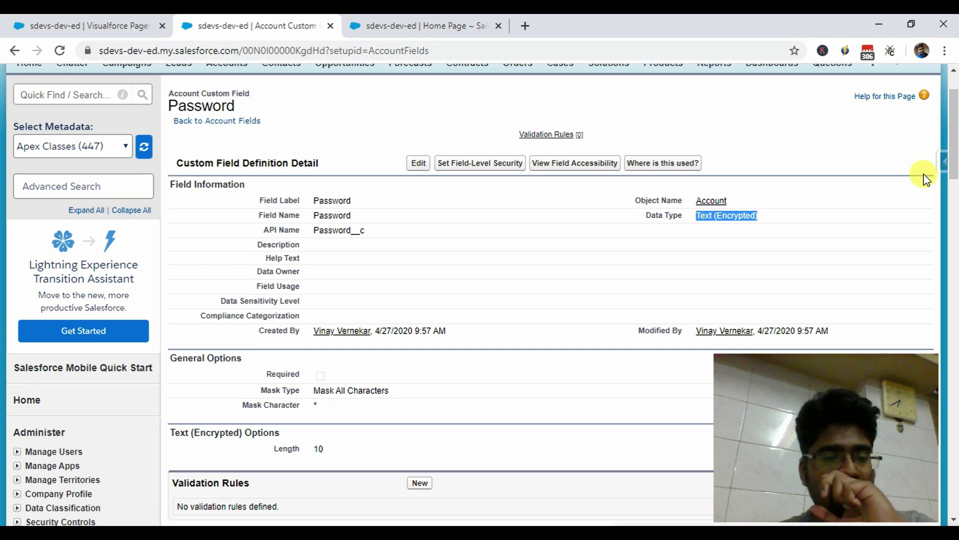
scroll(649, 248, "down", 2)
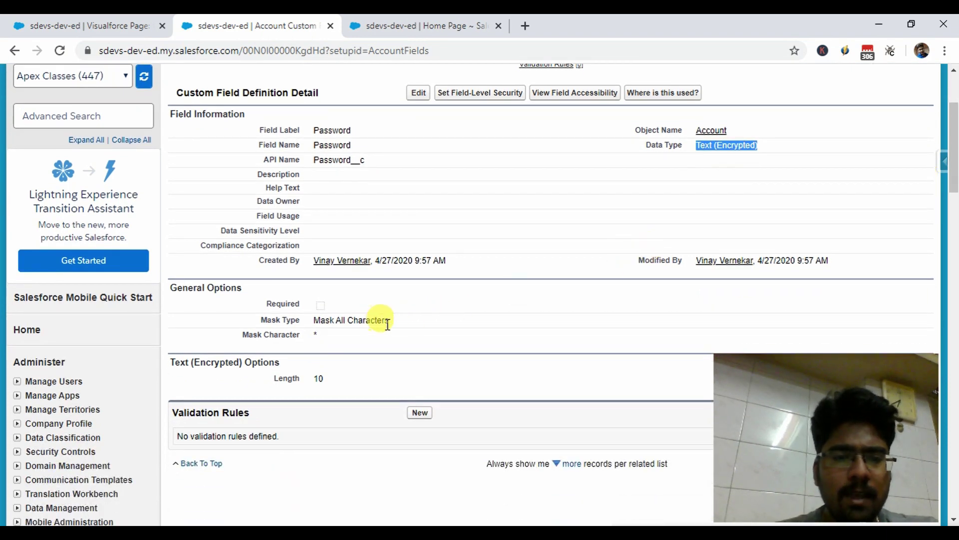
double_click(317, 334)
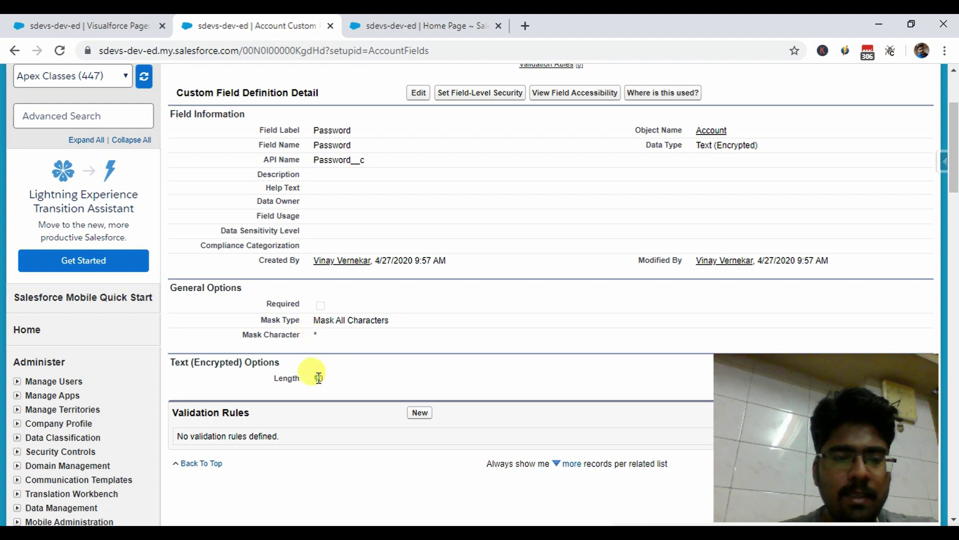
double_click(318, 378)
scroll(344, 360, "up", 3)
left_click(233, 191)
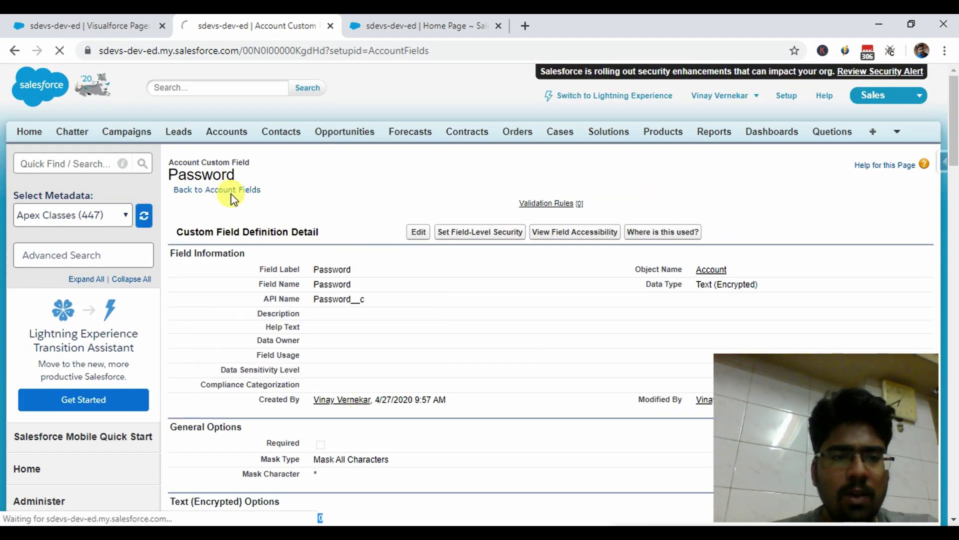
Open the Account Locked checkbox field (default Unchecked), then return to the Record_Locker page tab.
scroll(402, 223, "down", 10)
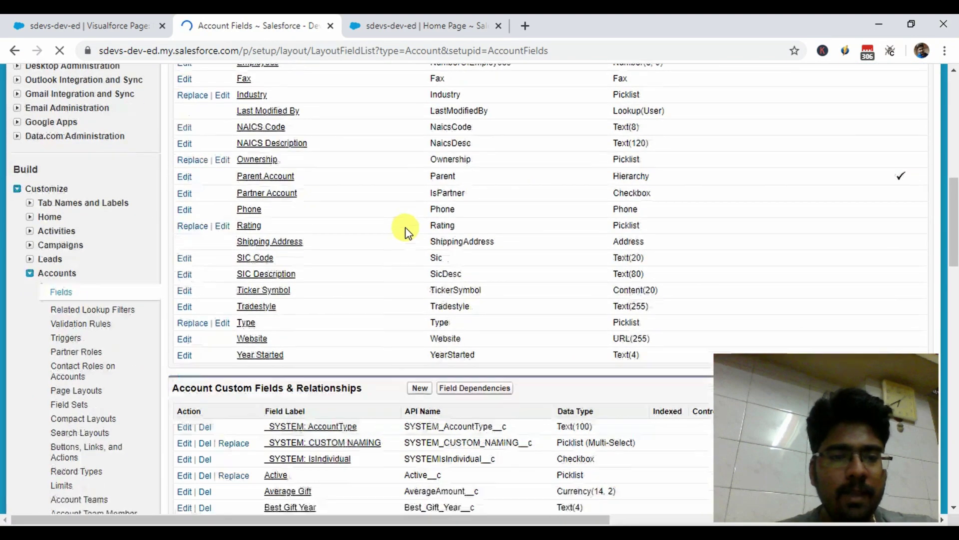
scroll(406, 230, "down", 4)
key("ctrl+f")
type("Locked")
scroll(405, 230, "down", 3)
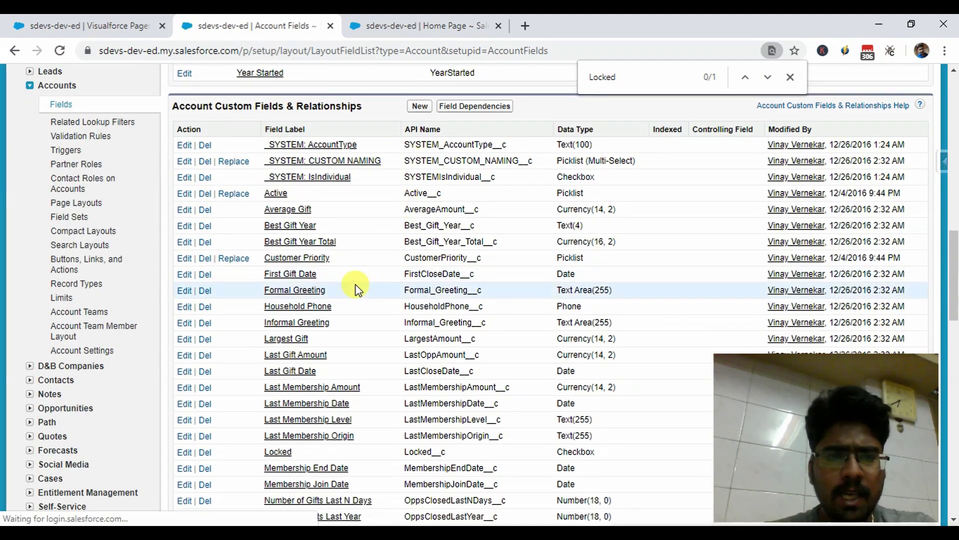
left_click(282, 314)
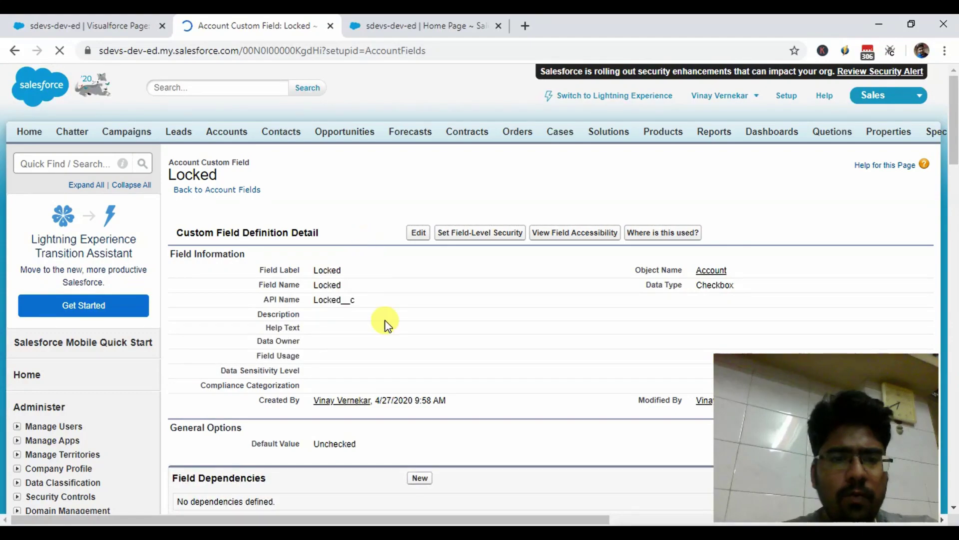
scroll(368, 285, "down", 3)
left_click(90, 26)
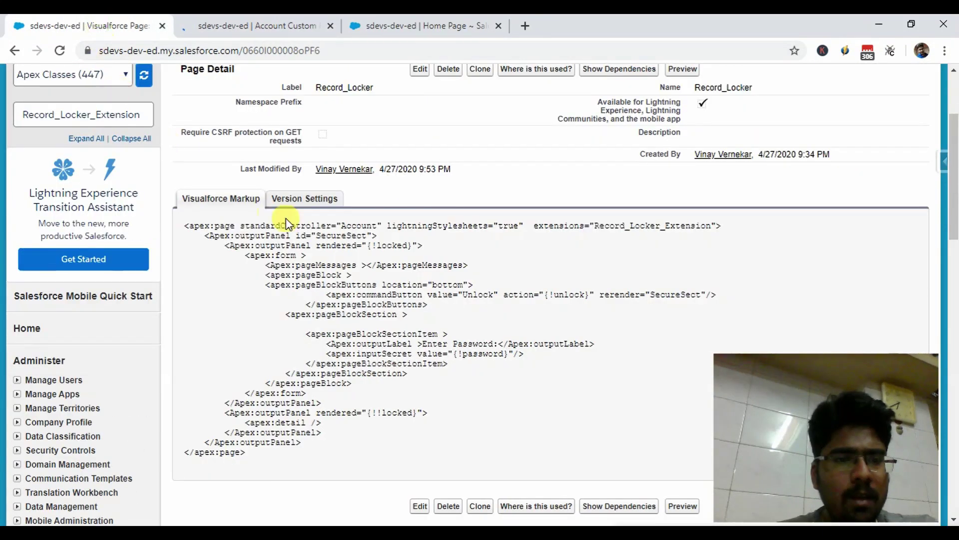
key("F5")
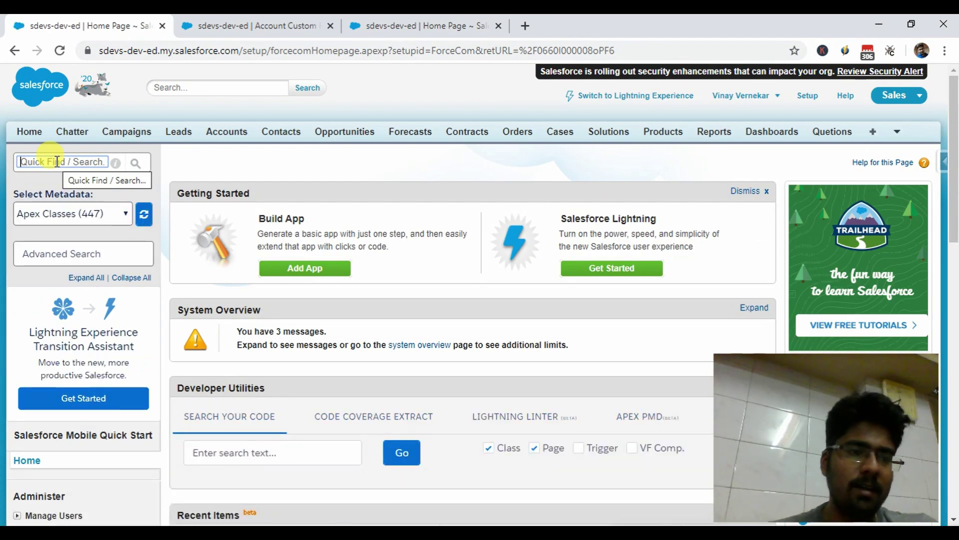
From Visualforce Pages, open Record_Locker's Security settings to see its profile access.
type("Visu")
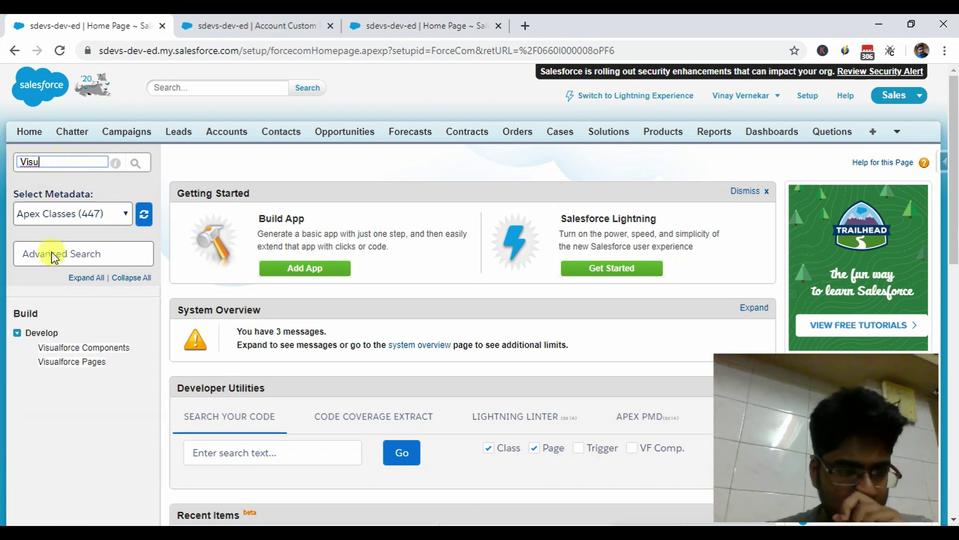
left_click(57, 362)
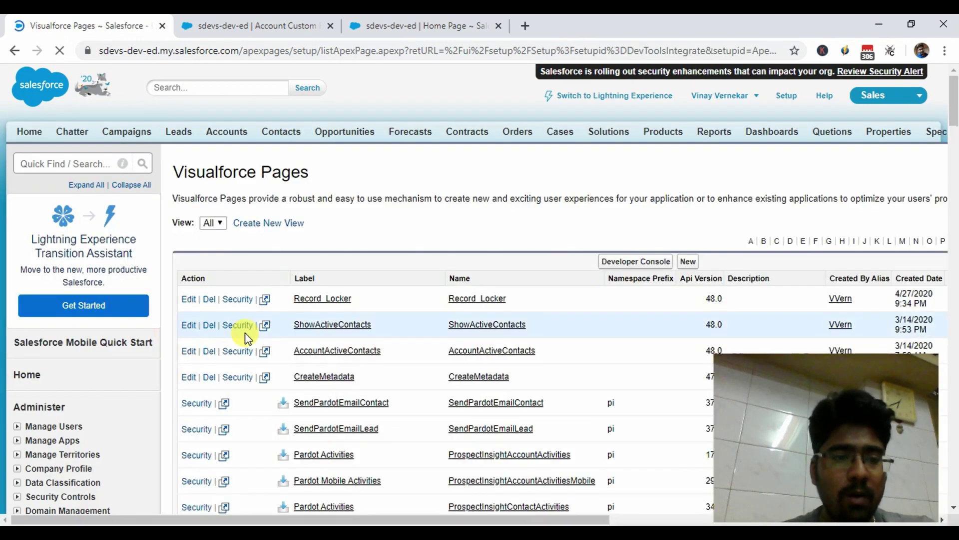
scroll(243, 333, "down", 2)
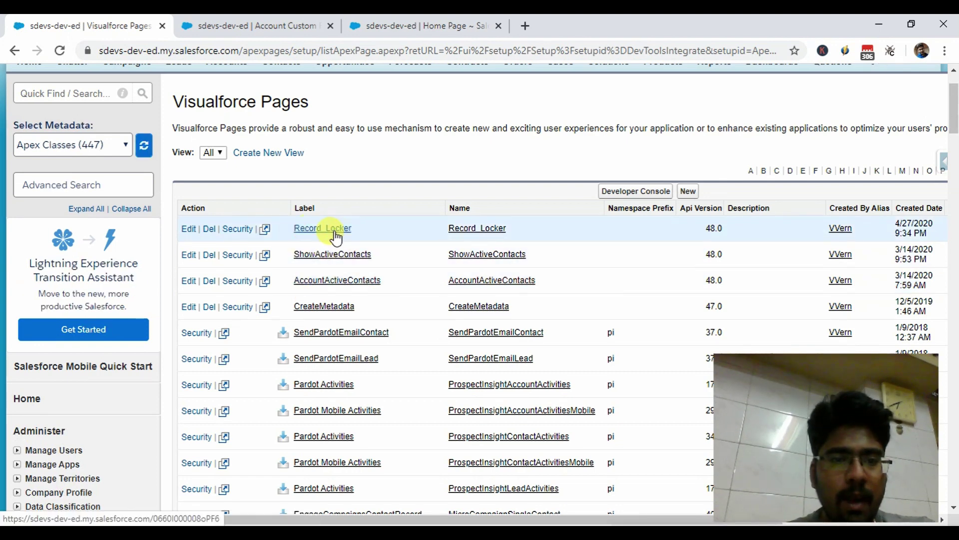
left_click(236, 230)
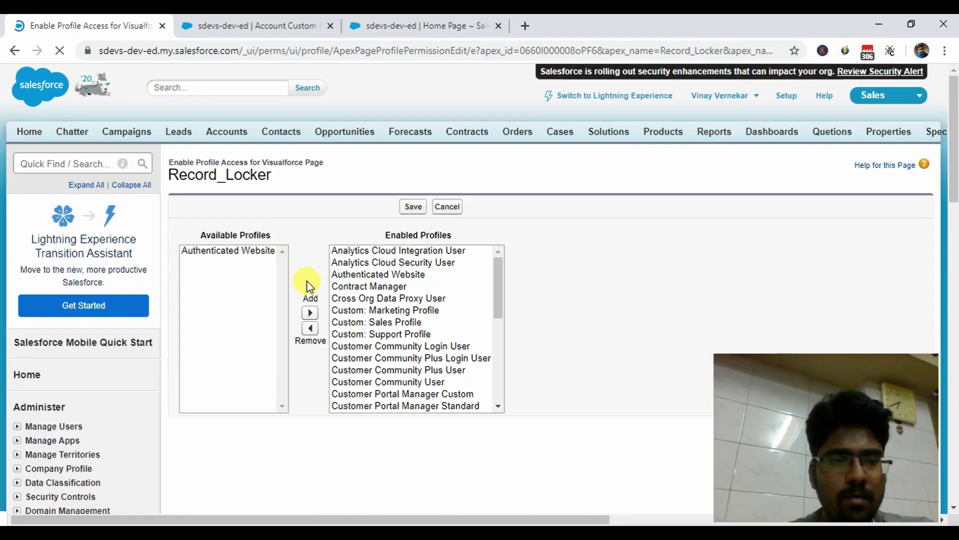
Review Record_Locker's Enabled Profiles list without saving, then go back to Setup home.
scroll(375, 272, "down", 2)
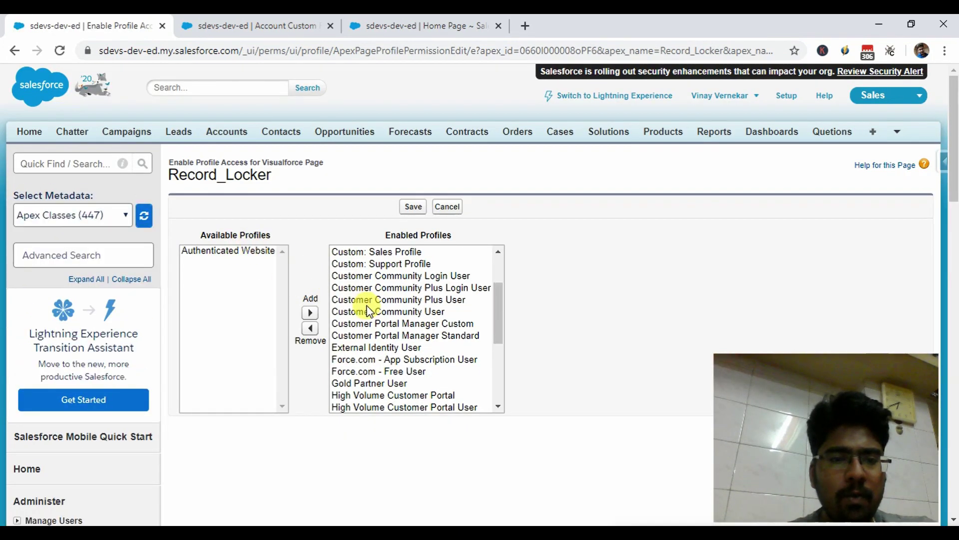
scroll(371, 309, "up", 2)
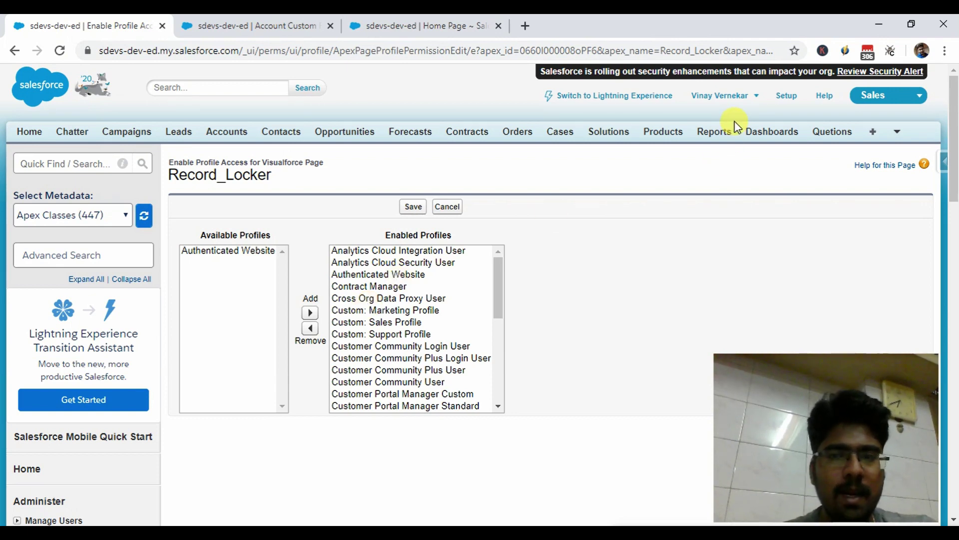
left_click(792, 102)
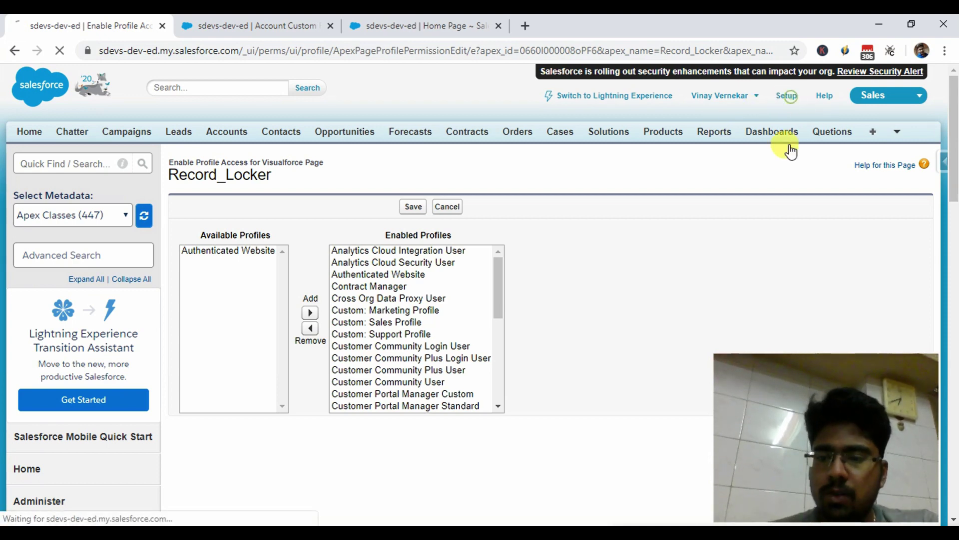